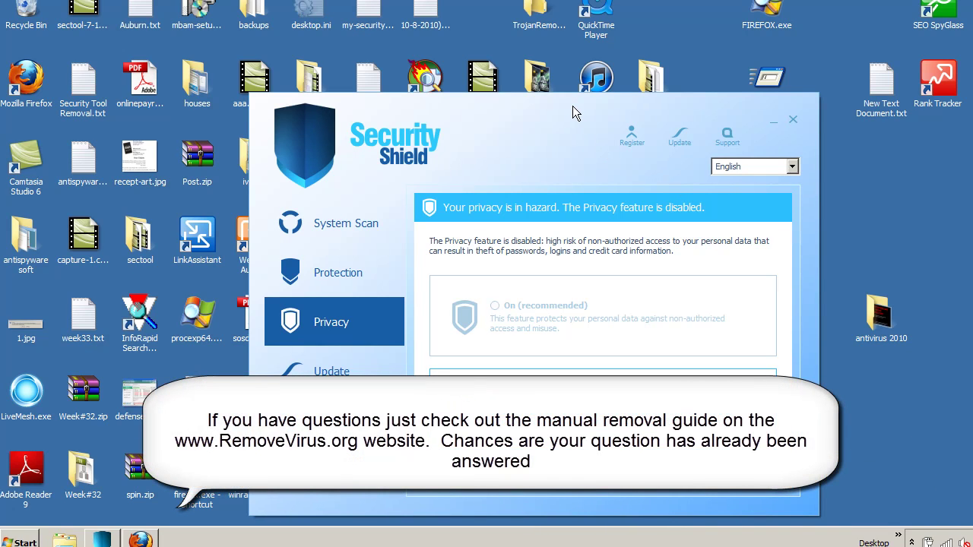
drag(572, 105, 557, 65)
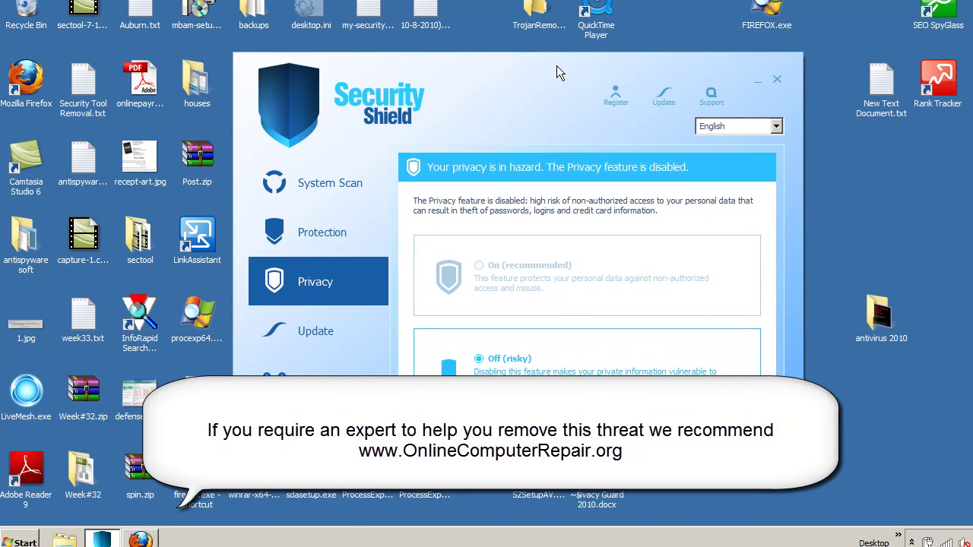
drag(530, 71, 510, 63)
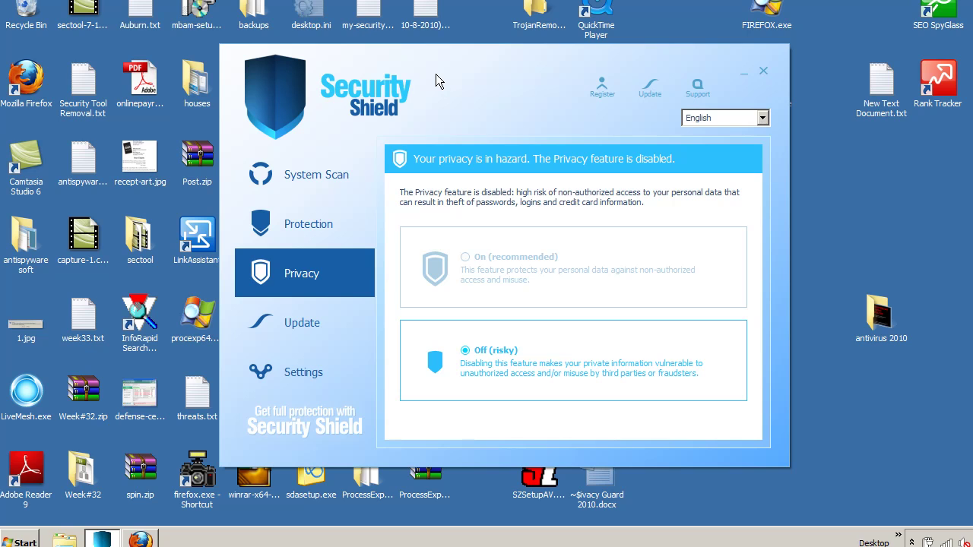
drag(436, 74, 457, 70)
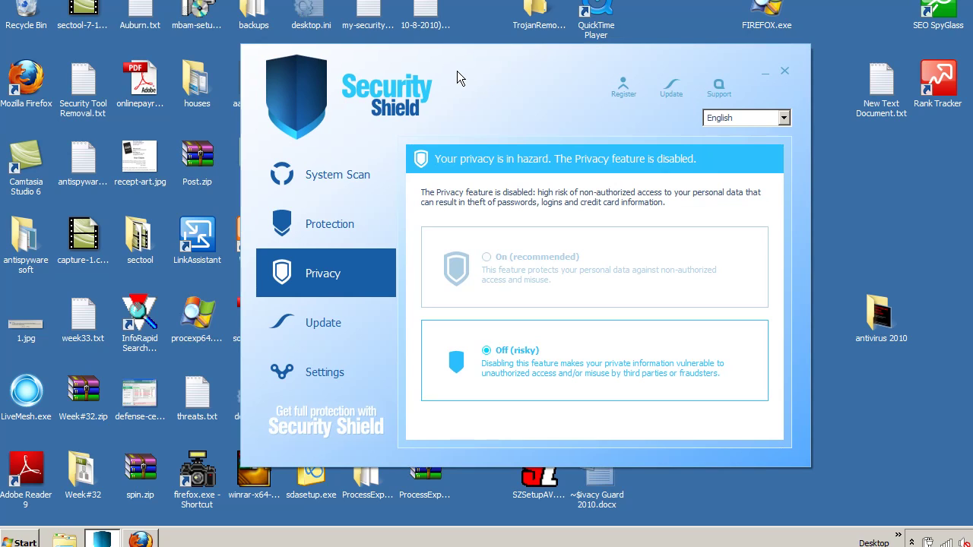
drag(457, 71, 492, 67)
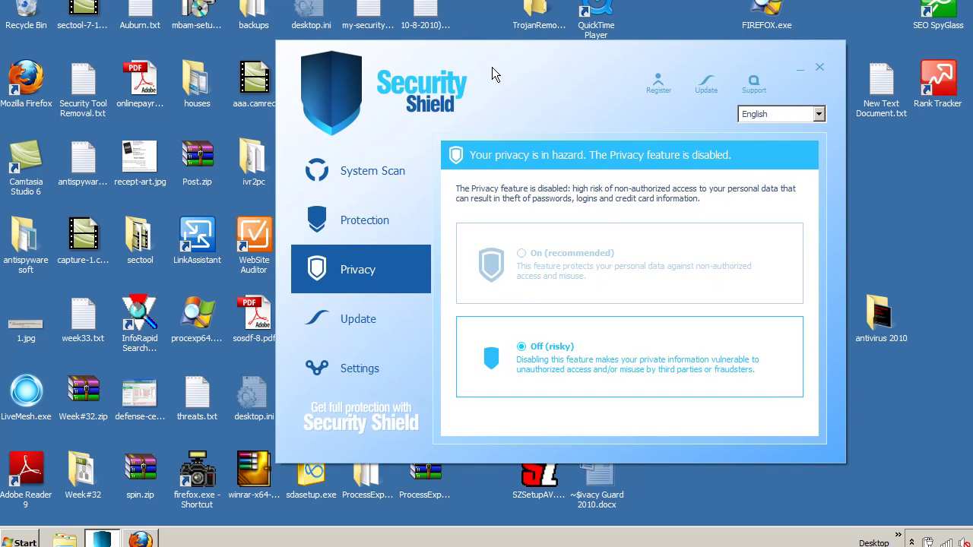
drag(492, 67, 492, 67)
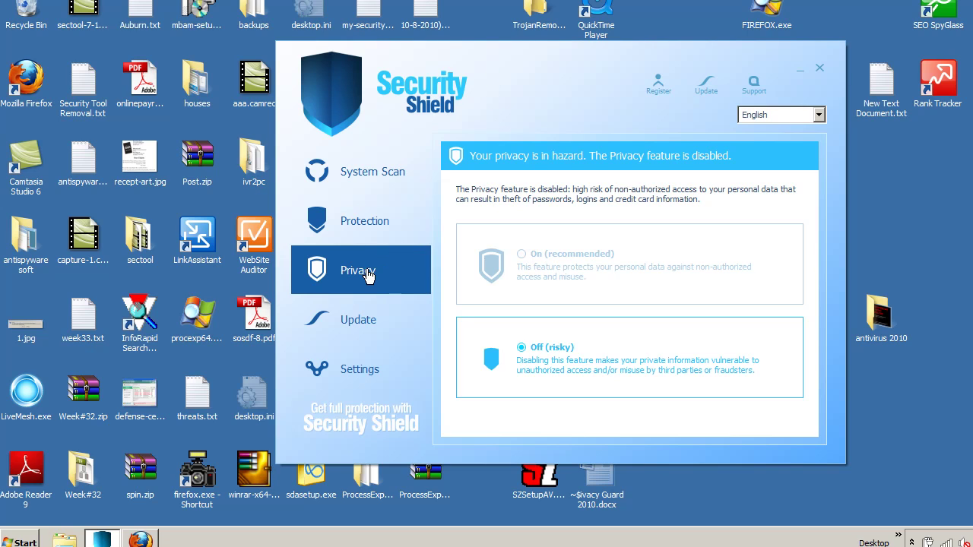
Step: Review Security Shield's Protection page, its System Scan page and the order form for the lifetime licence
click(367, 221)
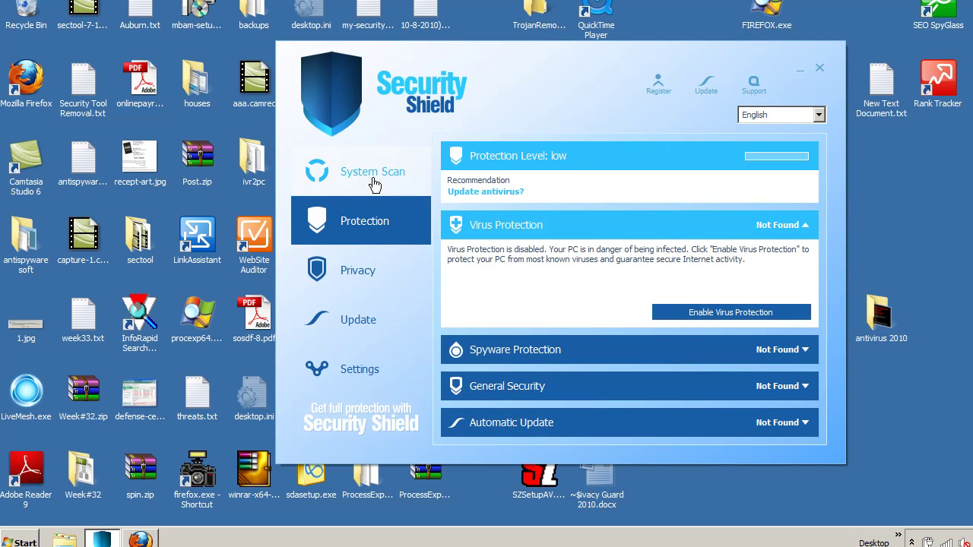
click(374, 182)
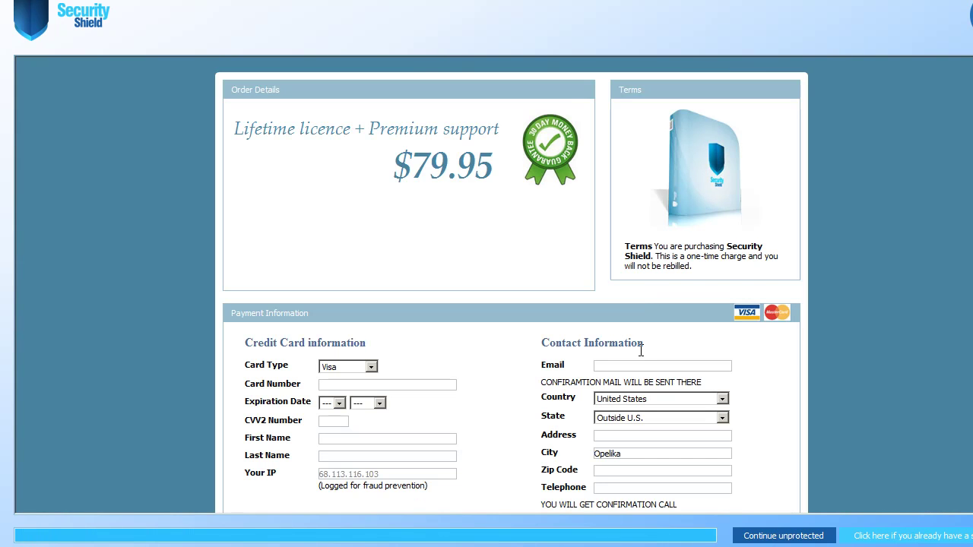
scroll(863, 237, down, 3)
scroll(864, 239, up, 3)
middle_click(864, 239)
Step: Leave the order form via the option for existing licence holders, close the registration dialog and confirm continuing unprotected
click(889, 536)
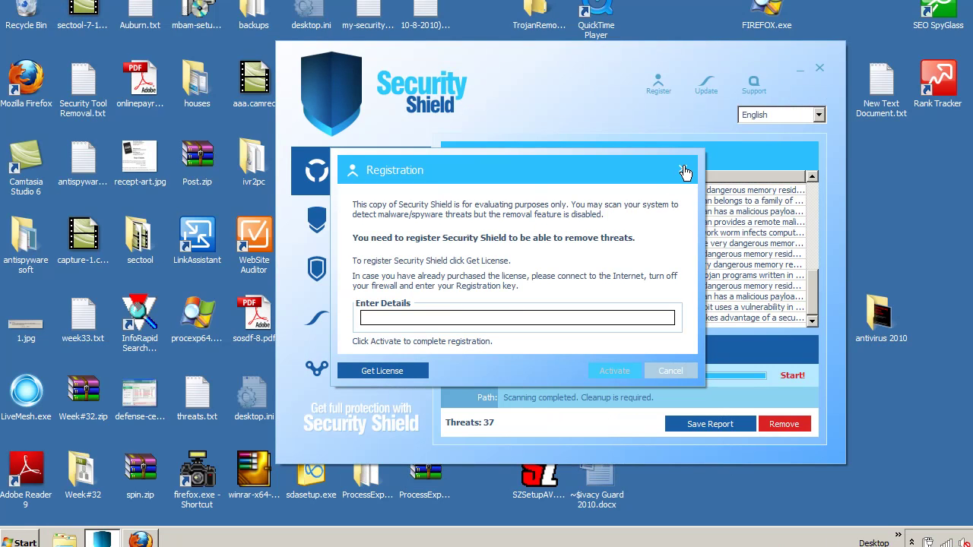
click(684, 172)
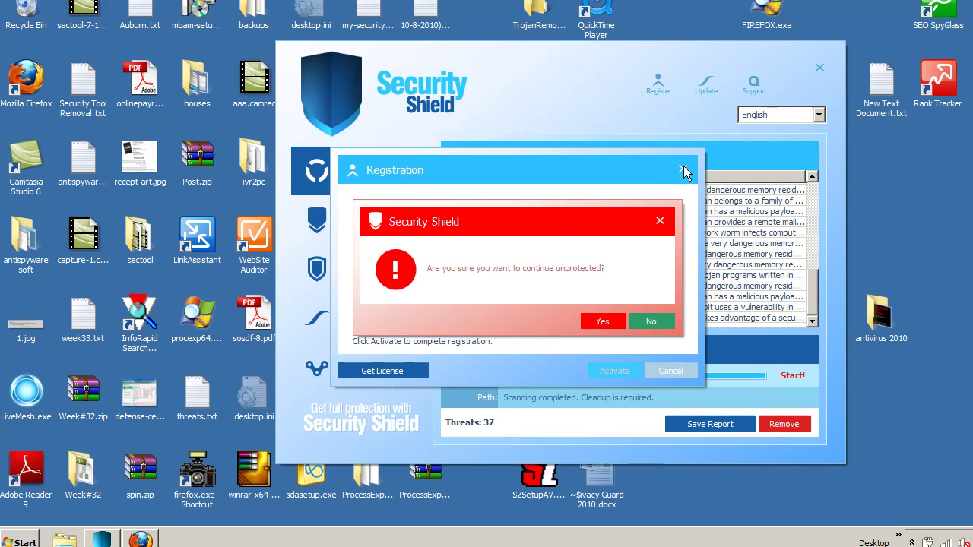
click(604, 322)
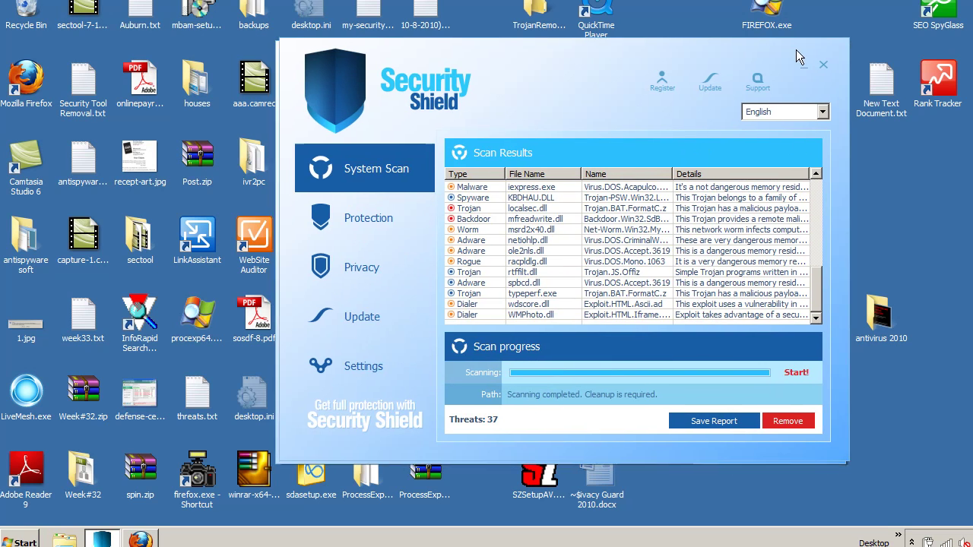
Step: Open Windows Task Manager and arrange it beside the Security Shield window so the process list is uncovered
drag(797, 49, 716, 58)
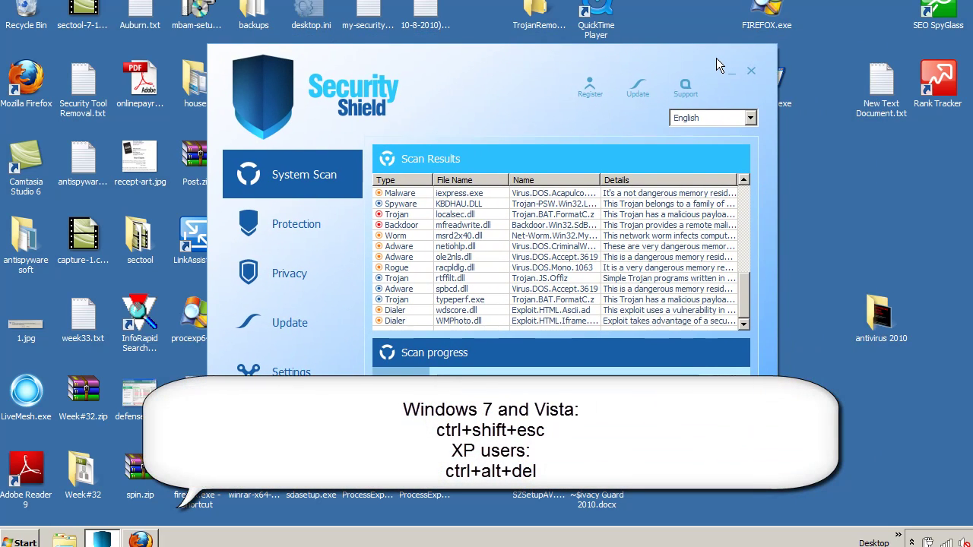
key(ctrl+shift+Escape)
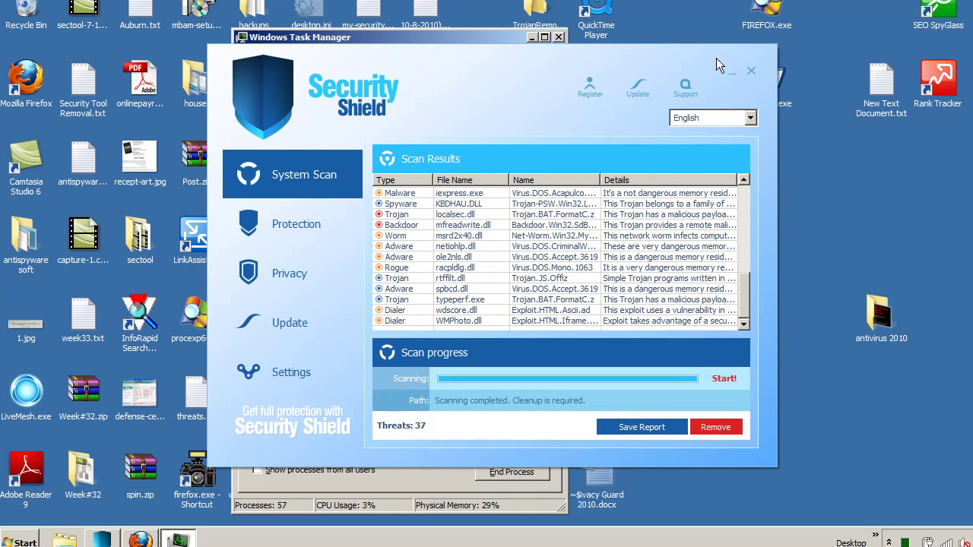
drag(705, 51, 917, 43)
drag(386, 44, 246, 14)
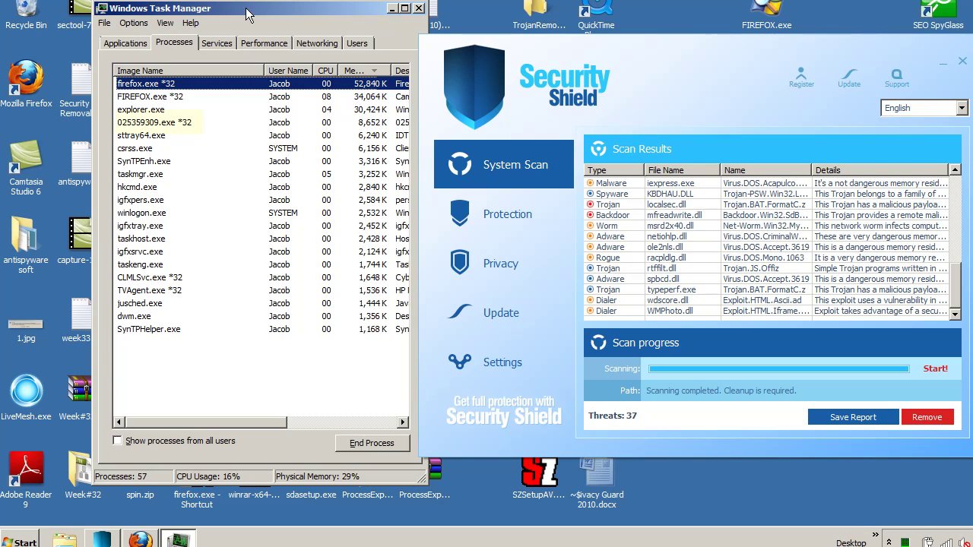
Step: Open the file location of the running process 025359309.exe and bring the executable into view in the Local folder
click(162, 126)
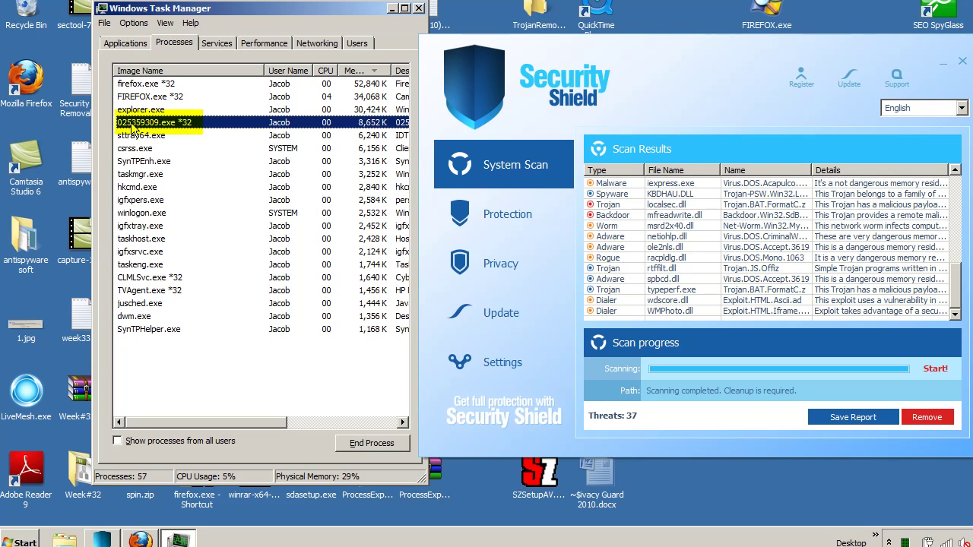
right_click(134, 127)
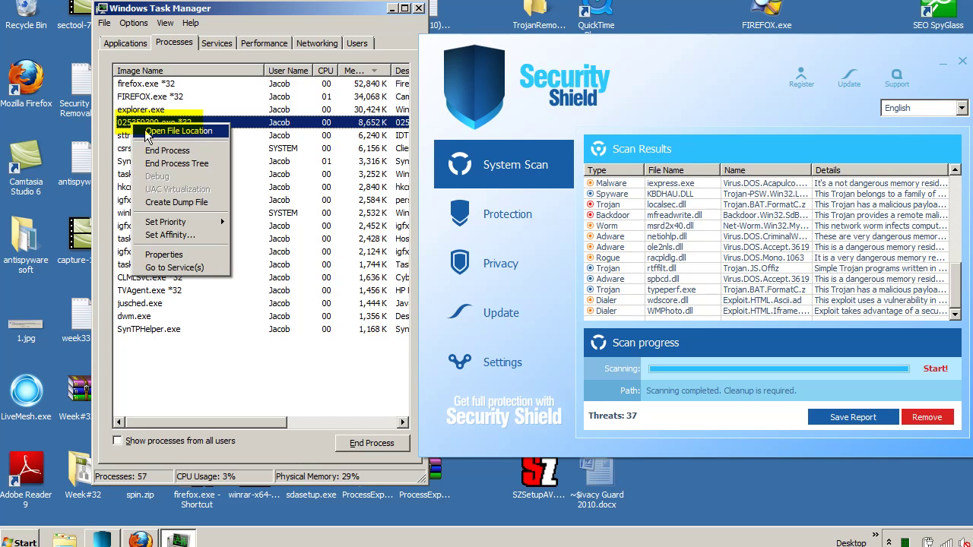
click(179, 131)
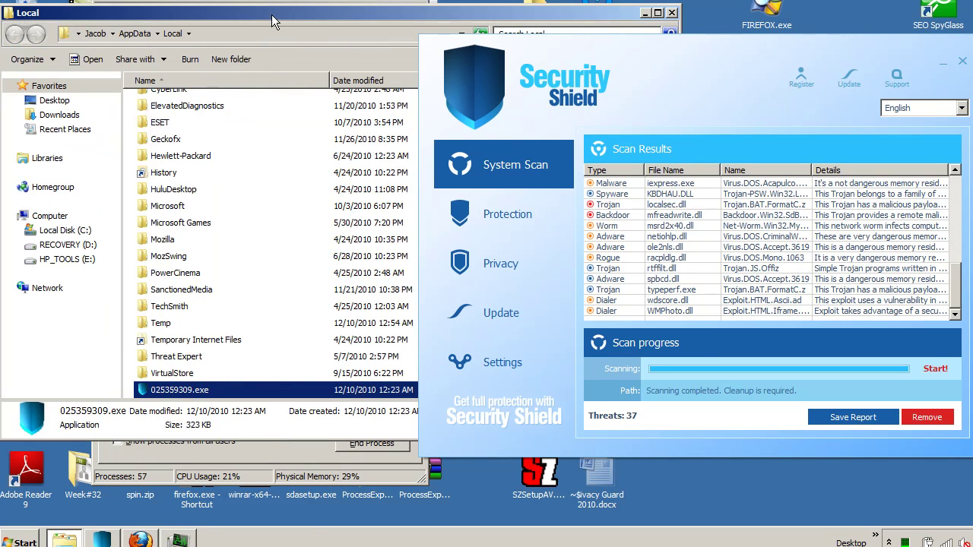
drag(271, 15, 344, 0)
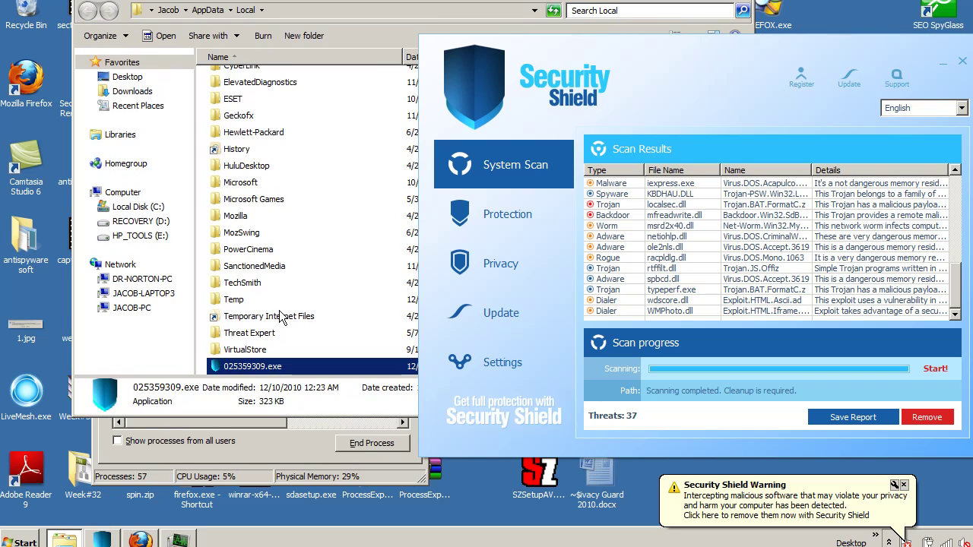
scroll(279, 316, down, 3)
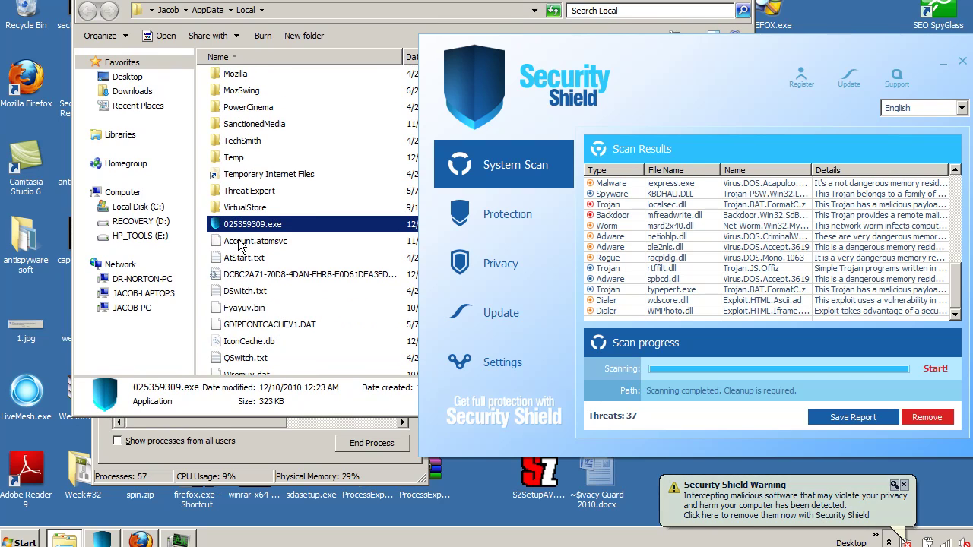
key(F2)
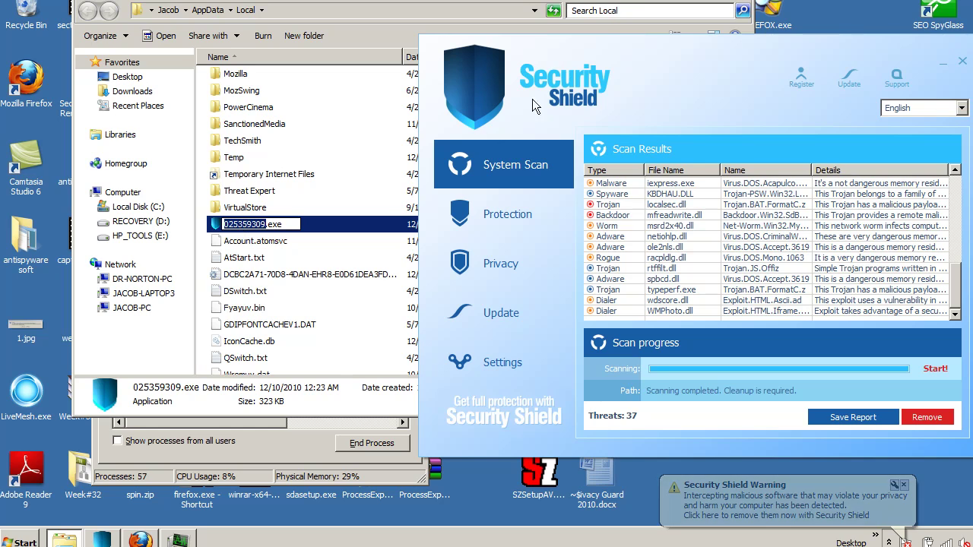
drag(345, 2, 435, 0)
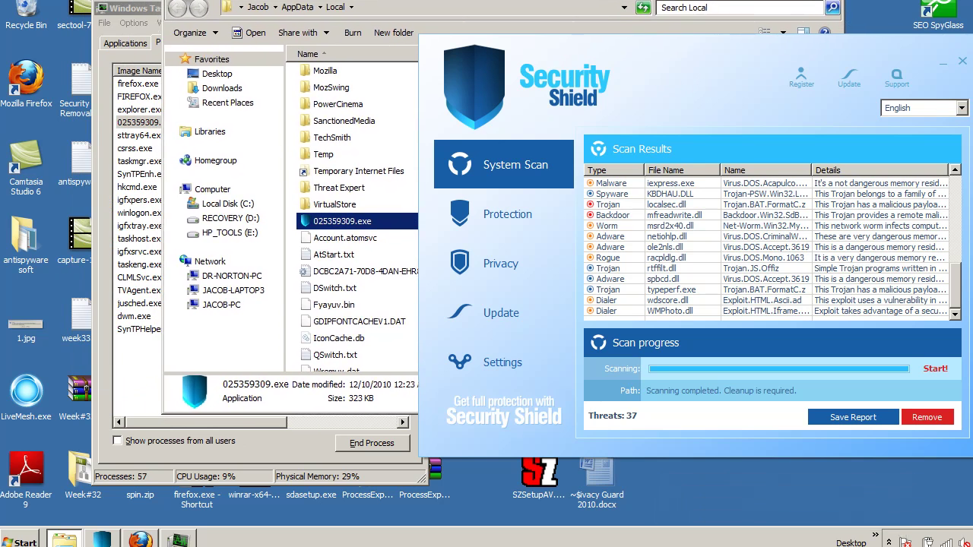
click(141, 9)
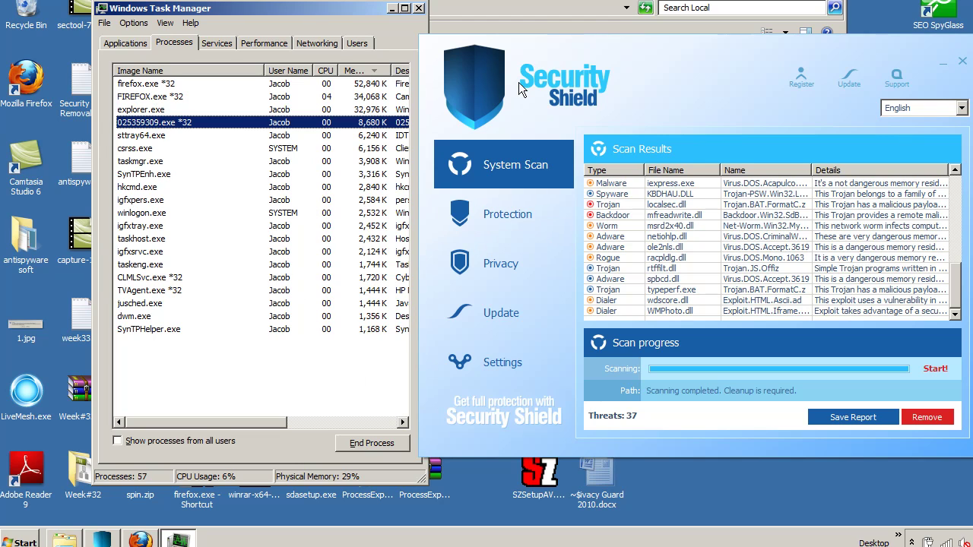
key(alt+Tab)
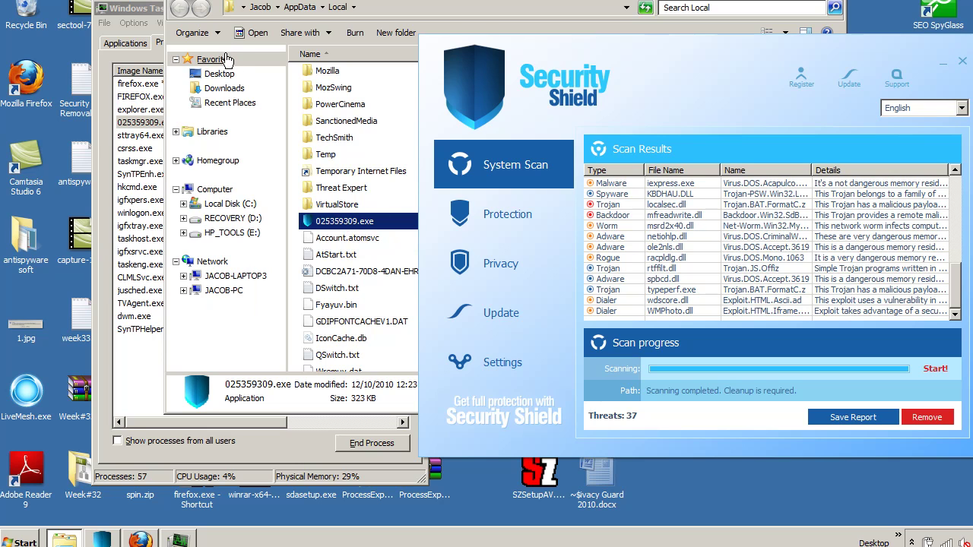
click(139, 9)
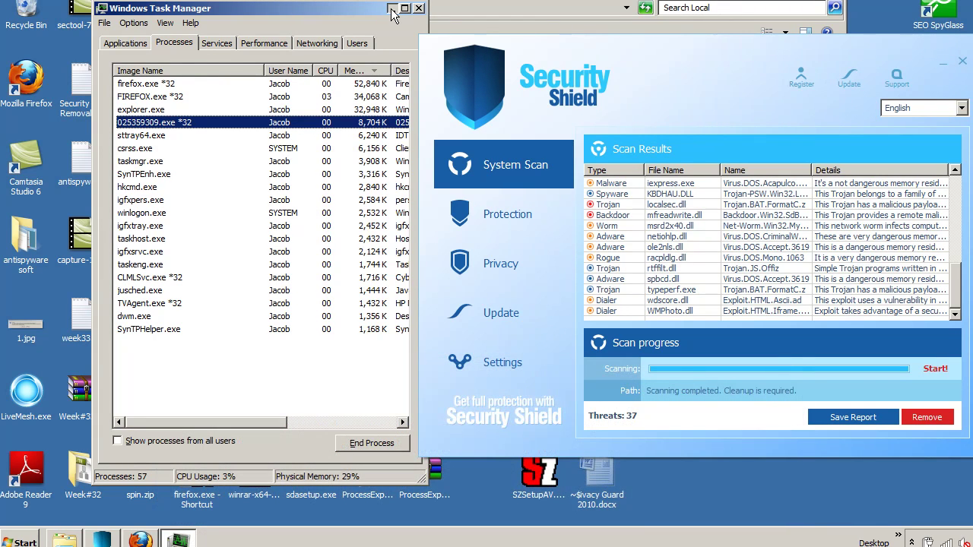
Step: Minimize Task Manager and search the Control Panel for "hidden"
click(392, 8)
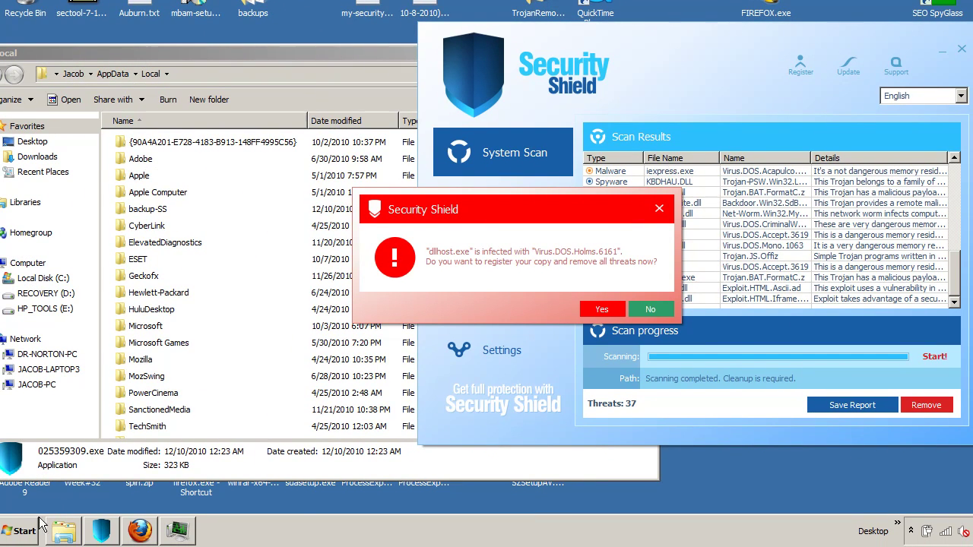
click(18, 534)
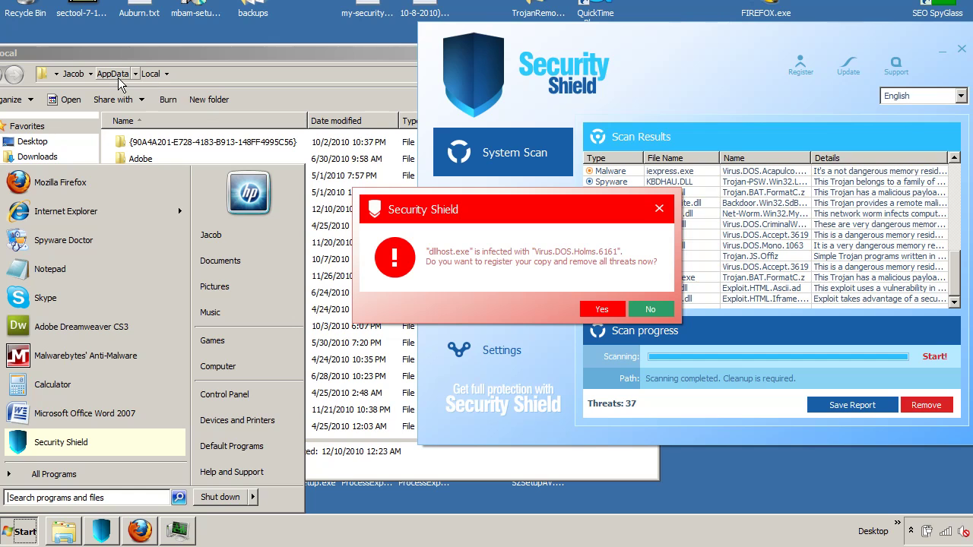
click(224, 395)
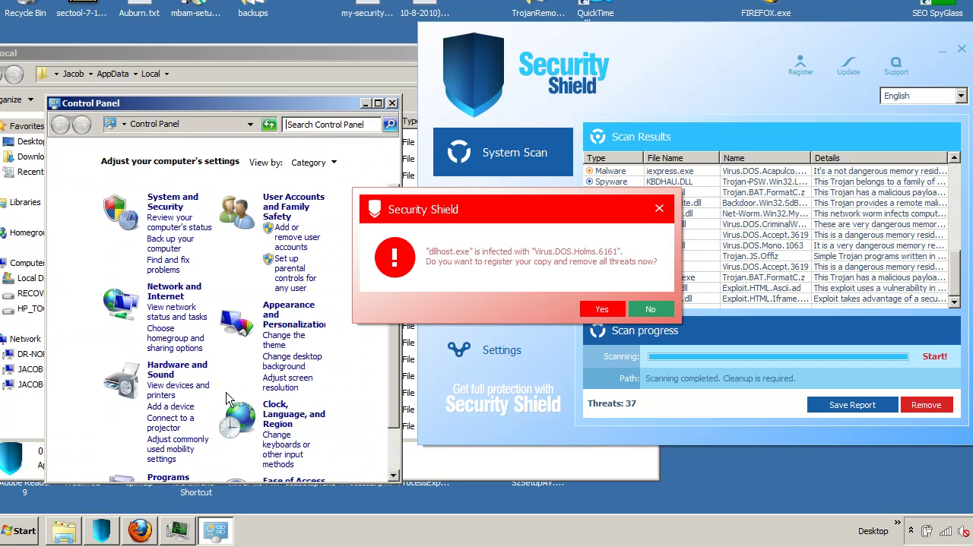
click(362, 125)
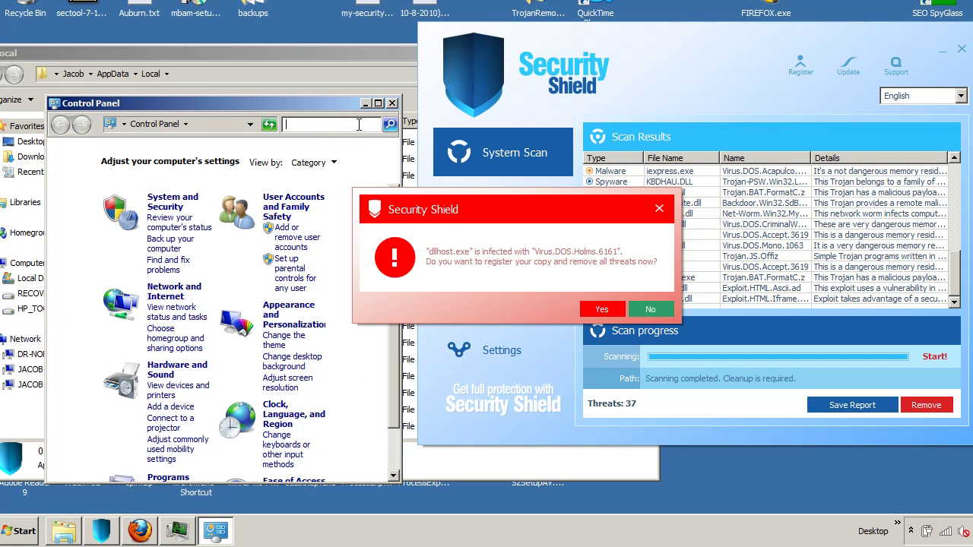
text(hidden)
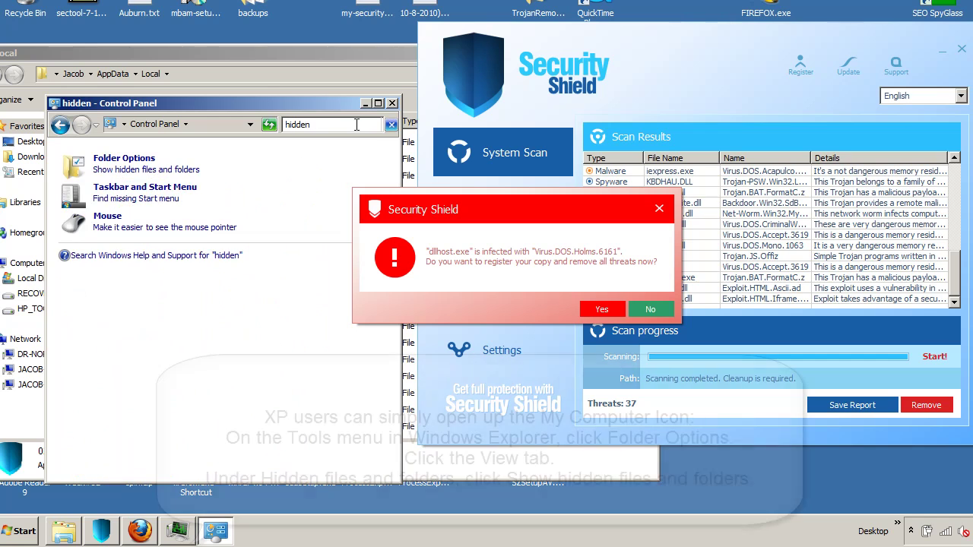
Step: Set Folder Options to show hidden files, folders, and drives, apply the change and close the dialog
click(155, 170)
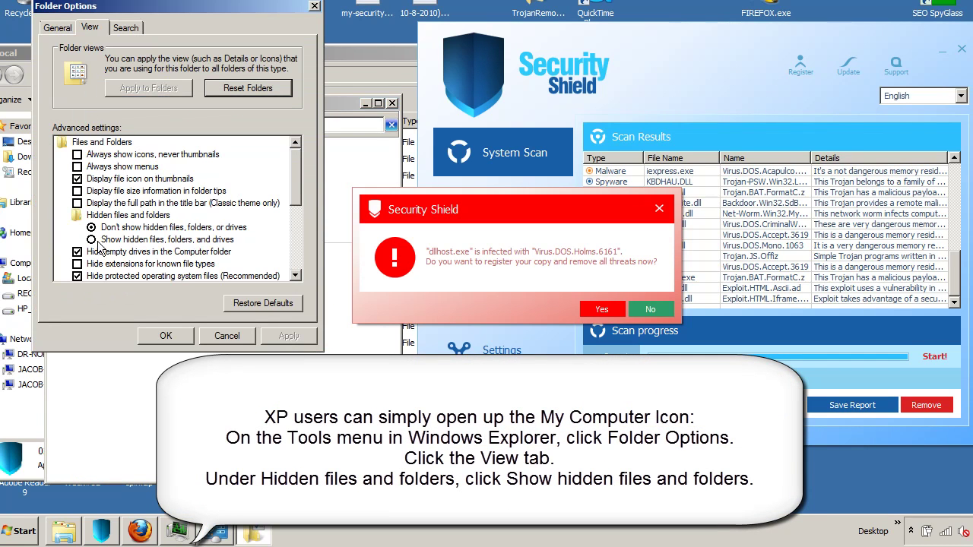
click(91, 239)
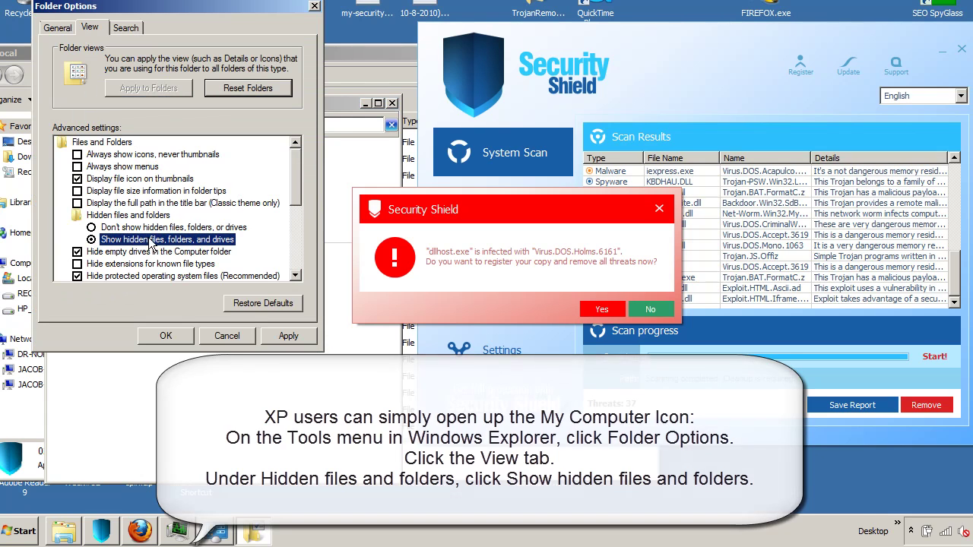
click(296, 339)
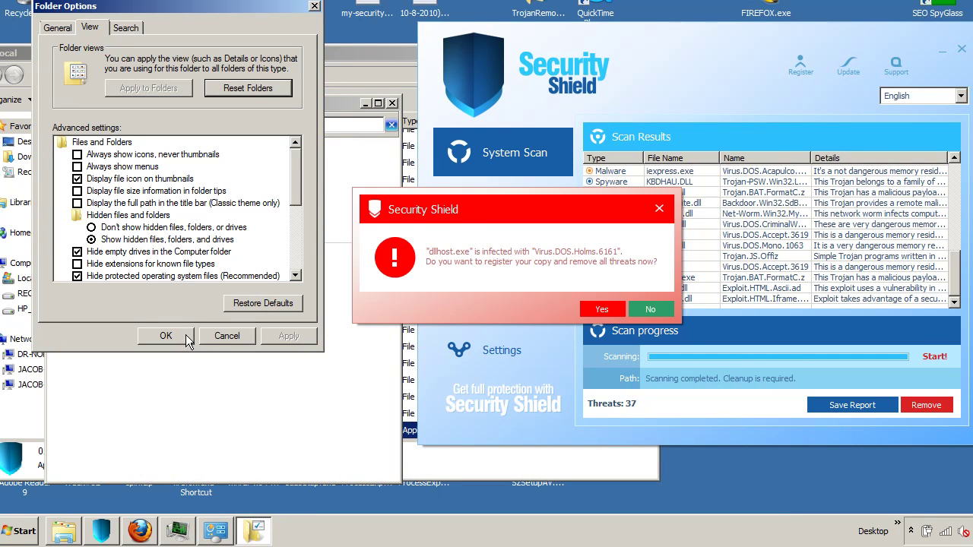
click(314, 6)
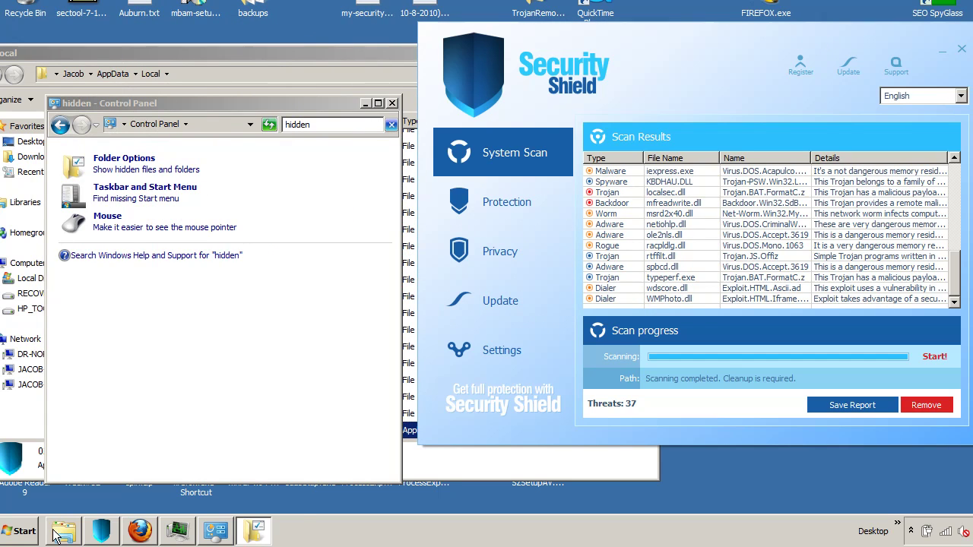
Step: Browse from Computer through Local Disk (C:) and Users to the infected user's profile folder, keeping the folder window's address visible
click(24, 538)
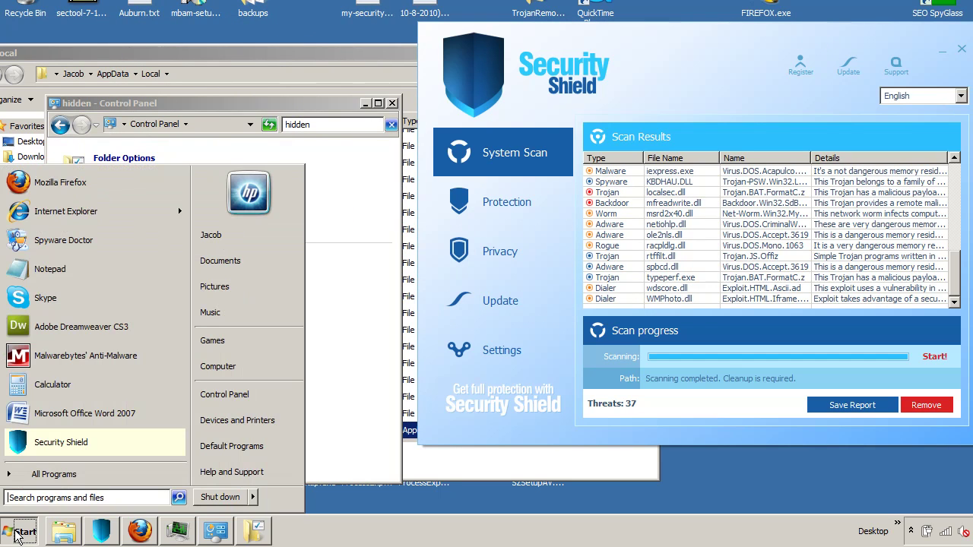
click(256, 366)
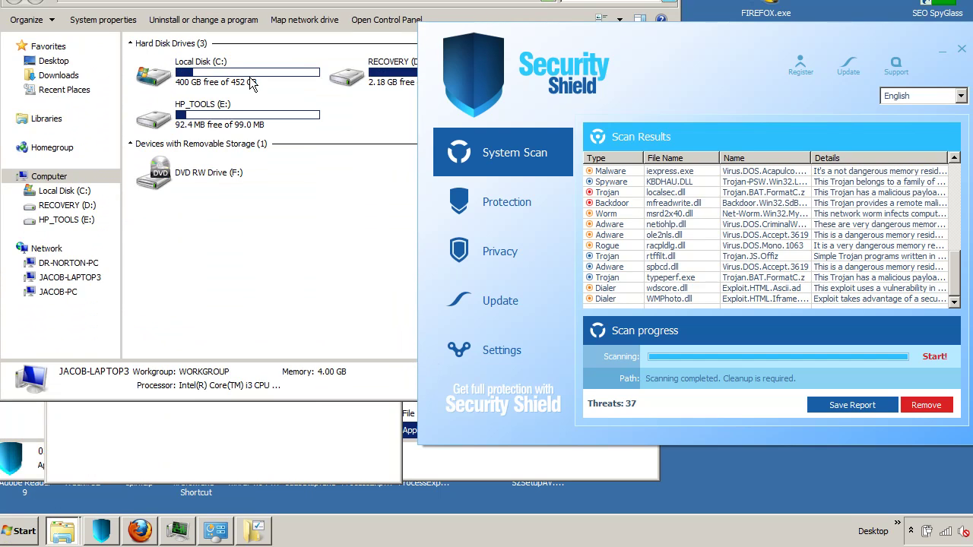
double_click(231, 73)
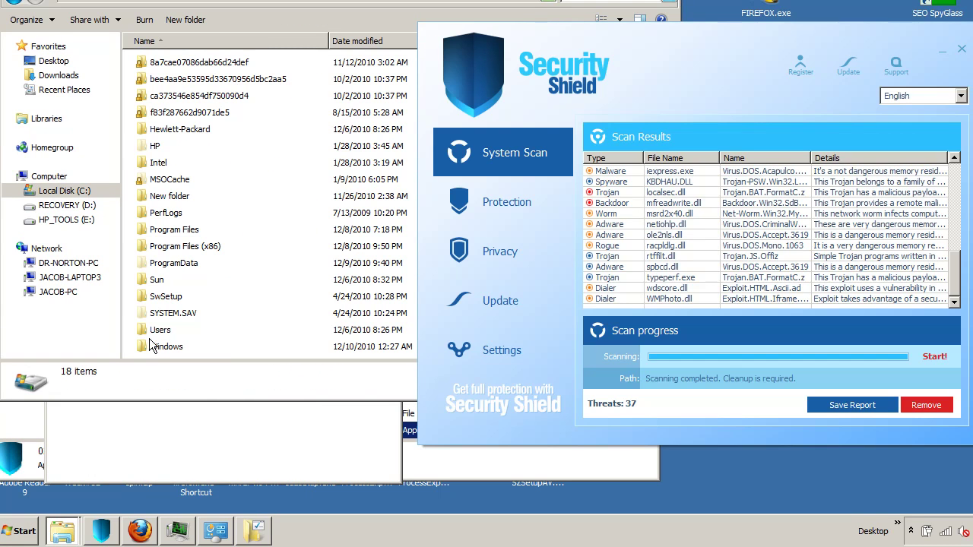
double_click(152, 332)
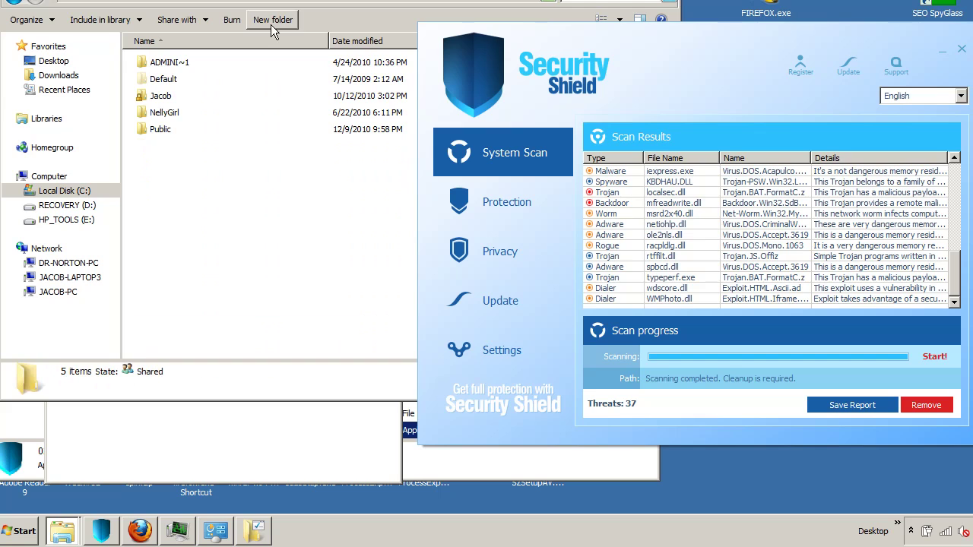
drag(291, 3, 283, 52)
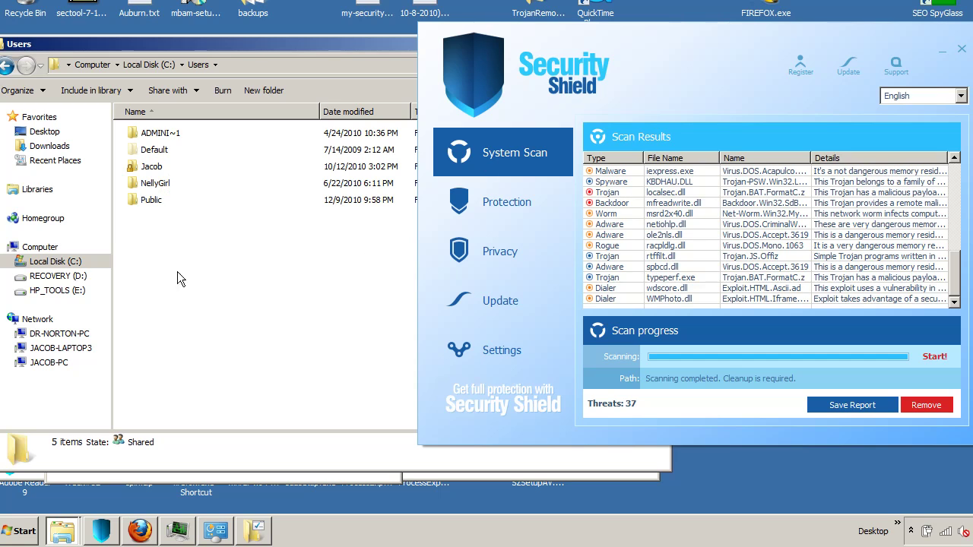
double_click(153, 167)
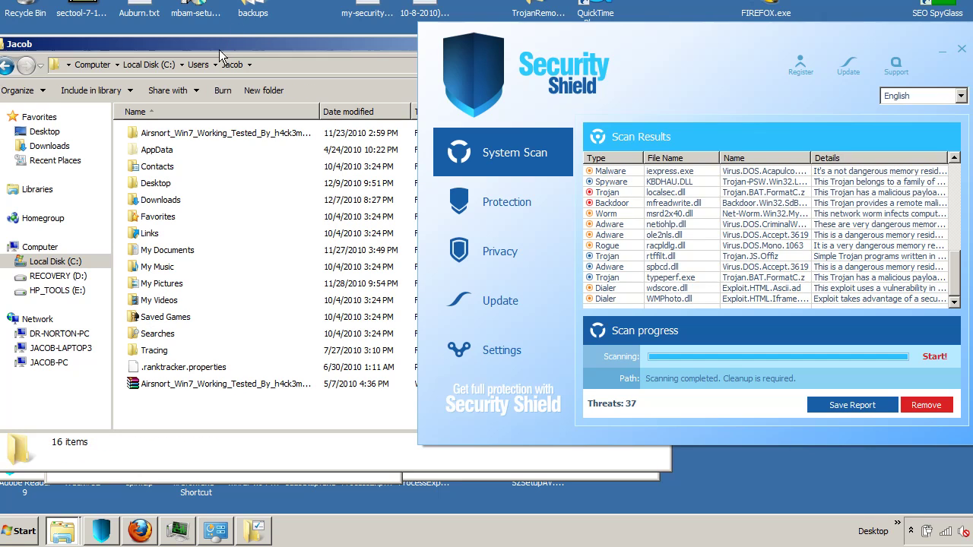
Step: Go into AppData and its Local subfolder and bring 025359309.exe into view
double_click(156, 151)
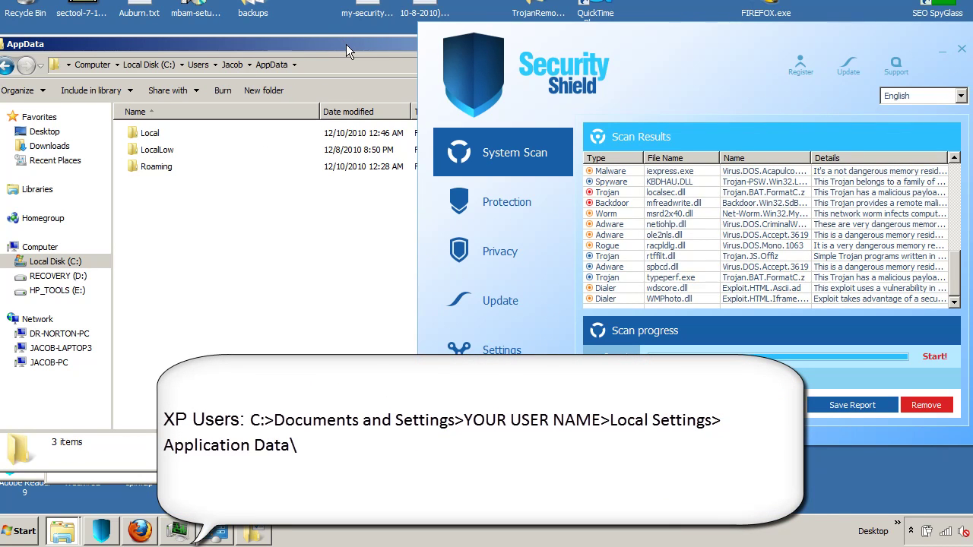
drag(347, 46, 362, 25)
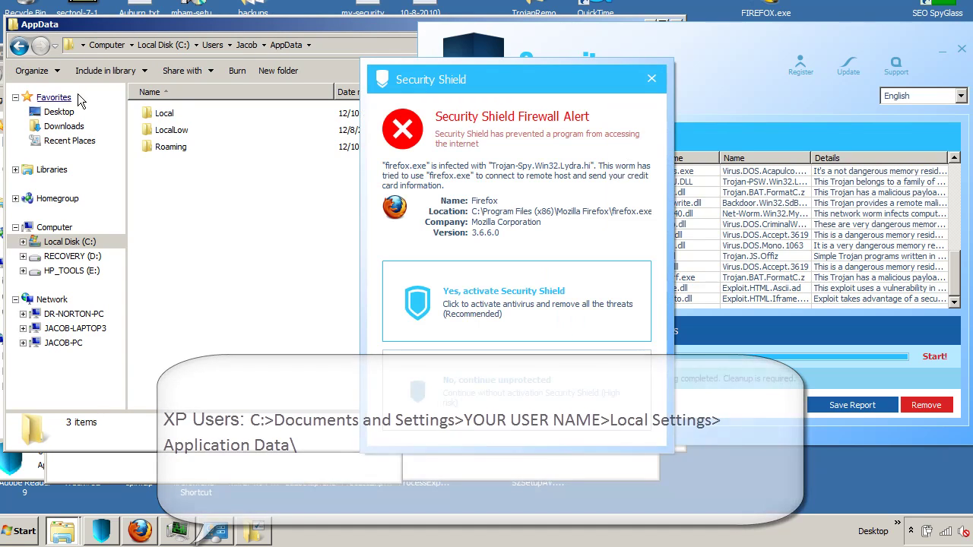
click(163, 116)
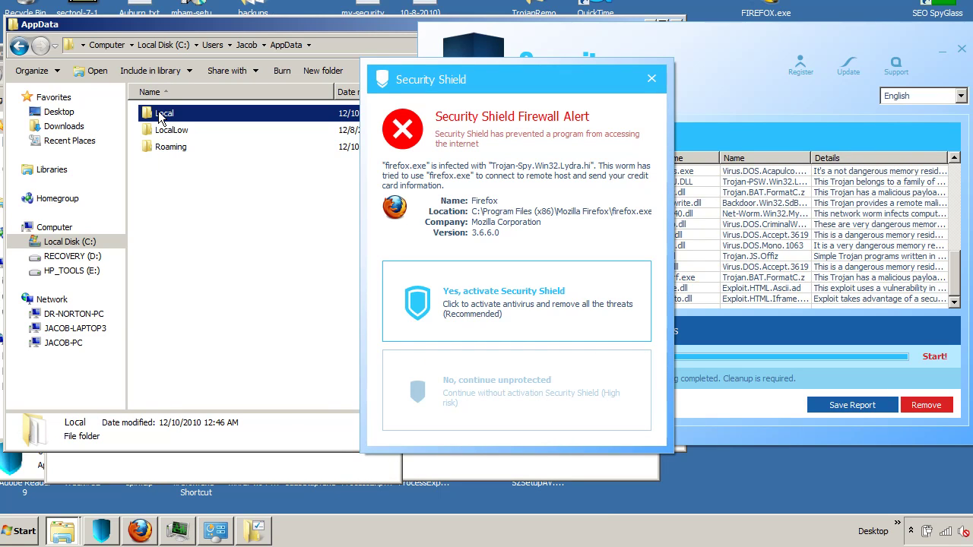
double_click(161, 116)
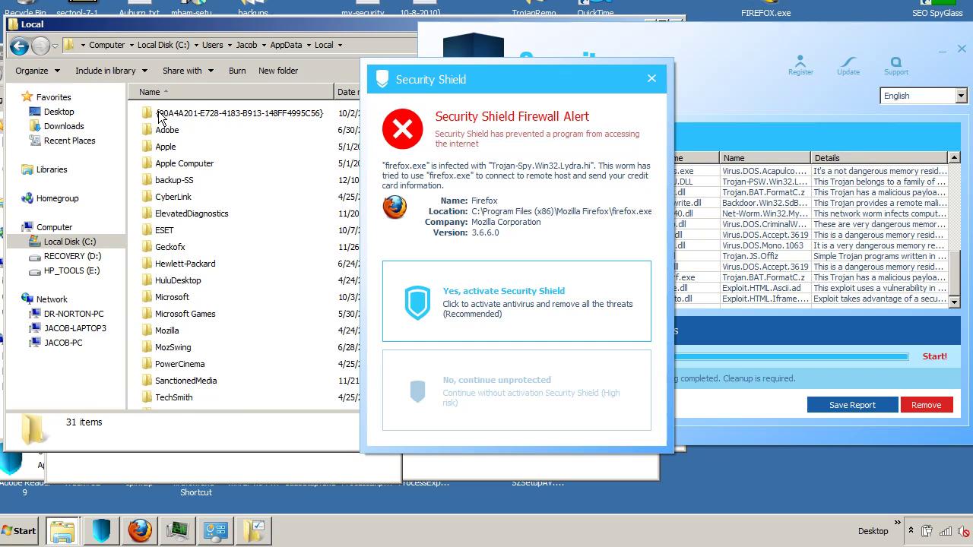
scroll(259, 222, down, 4)
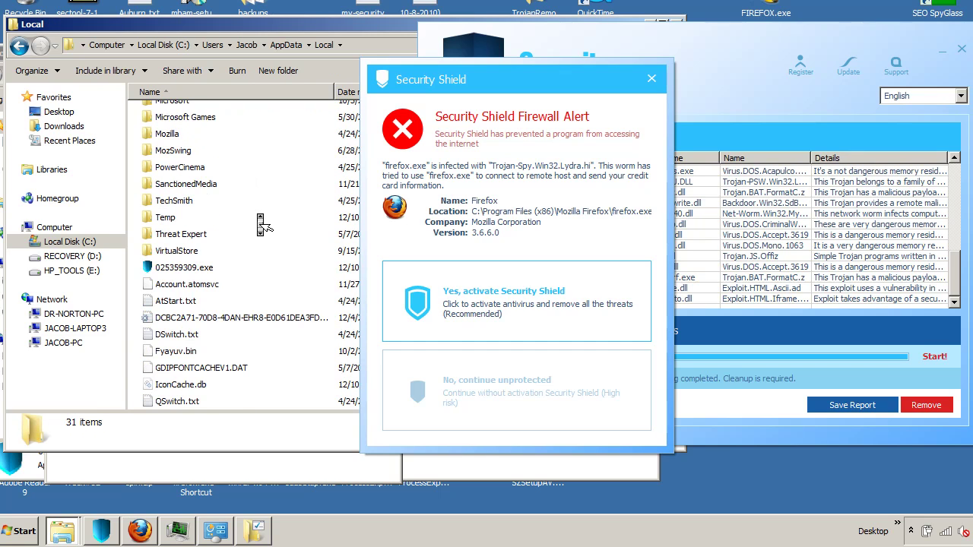
Step: Select 025359309.exe for renaming and move the Security Shield Firewall Alert away from the file list
click(187, 270)
click(186, 271)
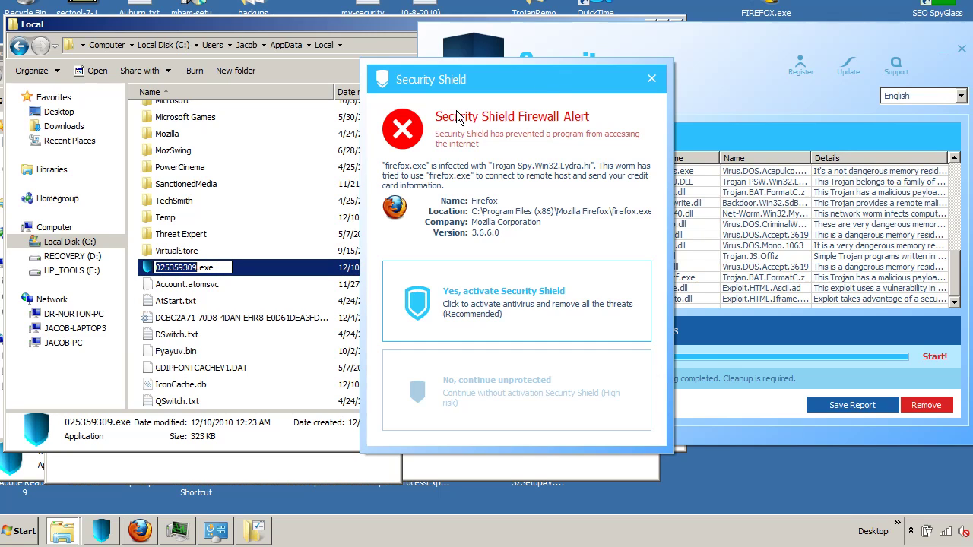
drag(564, 68, 566, 89)
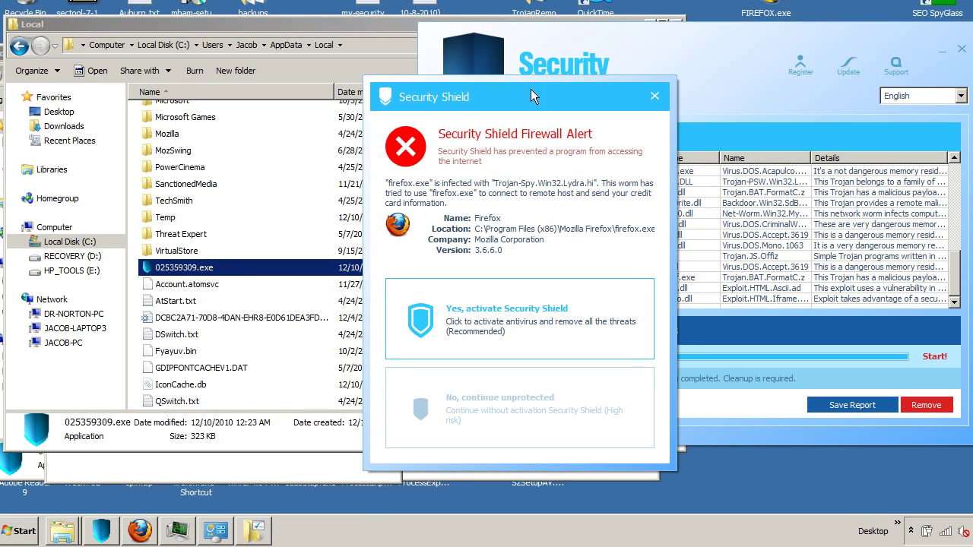
drag(530, 89, 547, 116)
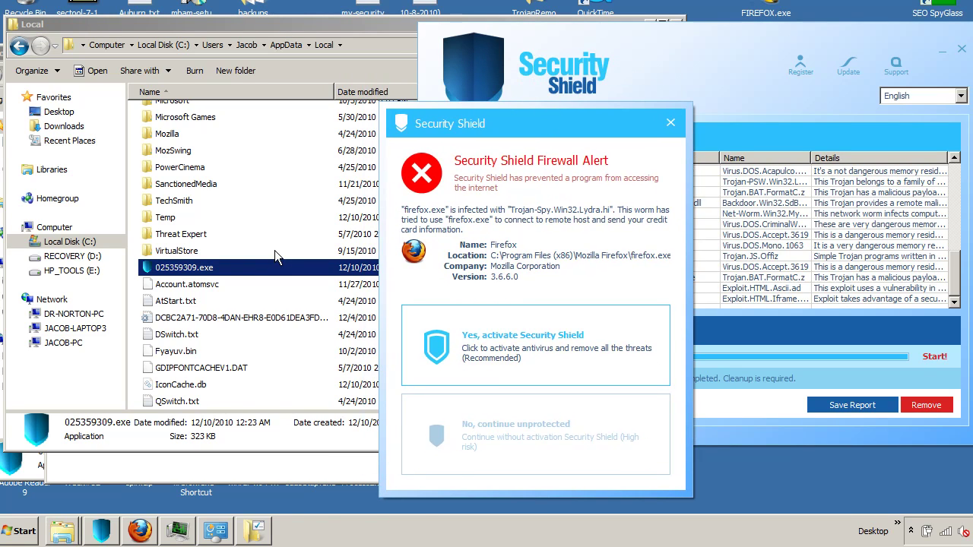
Step: Rename 025359309.exe in the Local folder as asdgh without an extension and accept the extension change
click(188, 271)
click(188, 274)
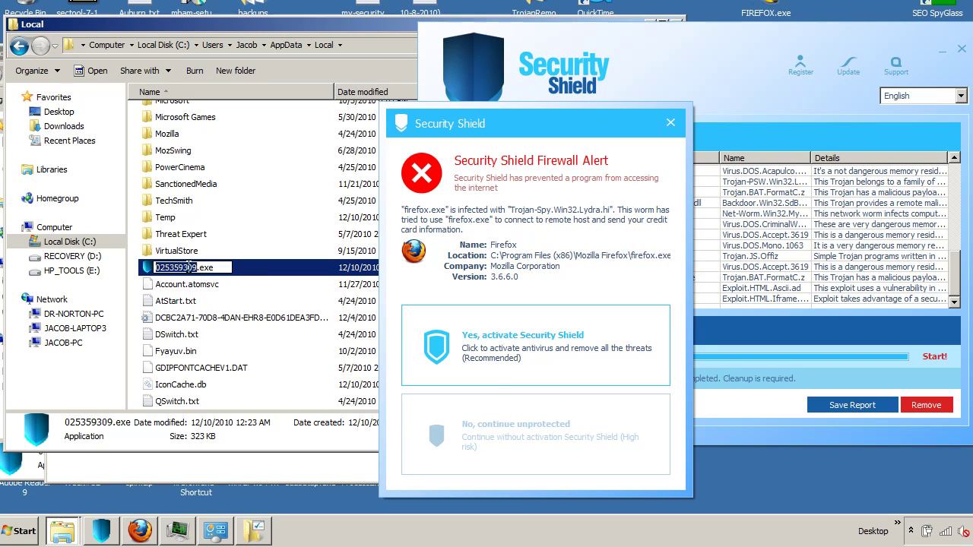
click(188, 267)
drag(164, 268, 236, 263)
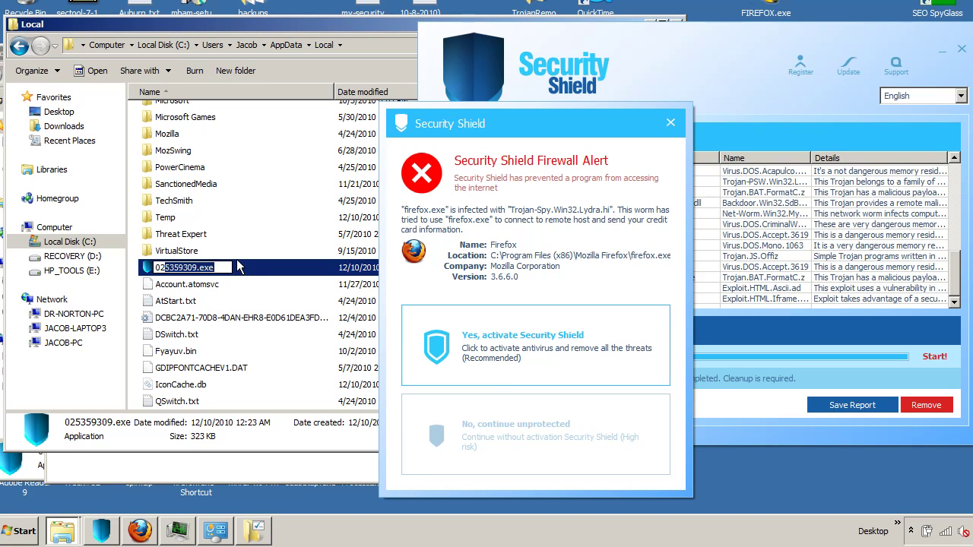
key(BackSpace)
key(BackSpace)
key(BackSpace)
text(asdgh)
key(Return)
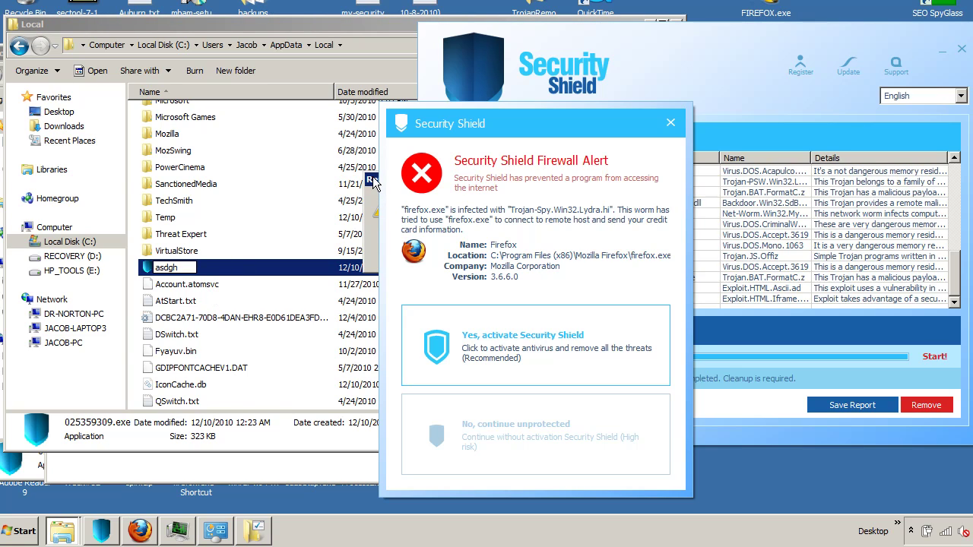
drag(374, 186, 114, 149)
click(258, 222)
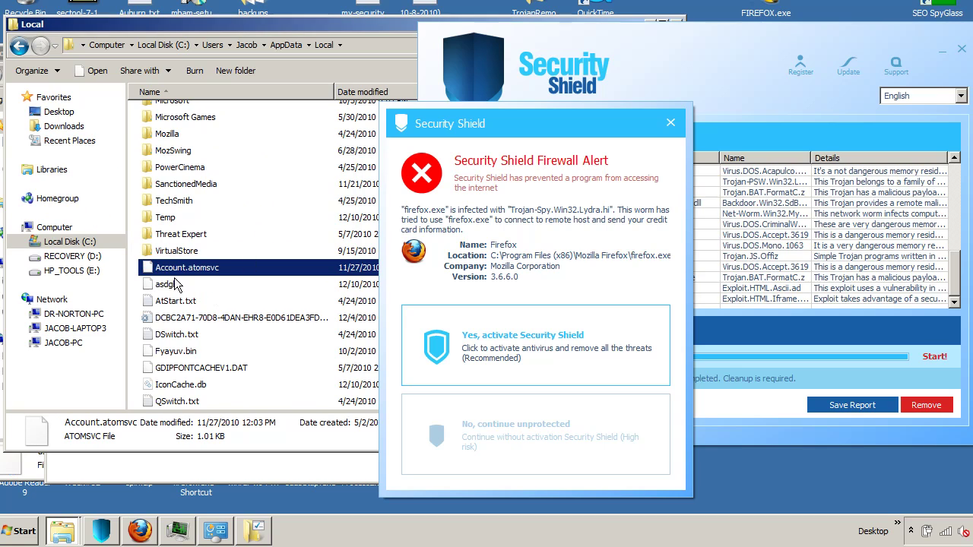
Step: Reposition the Local folder window and rename the asdgh file as sadghj
click(169, 268)
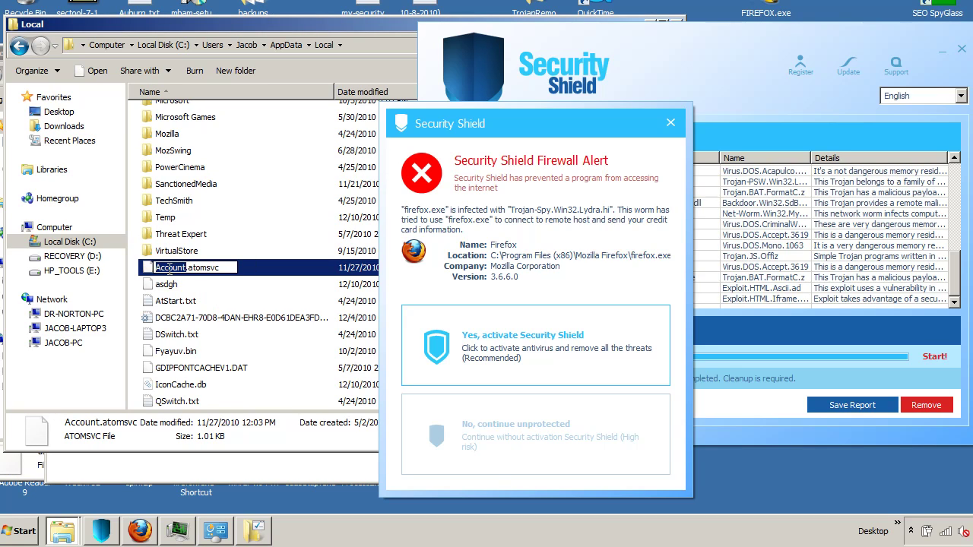
click(165, 265)
drag(301, 31, 314, 16)
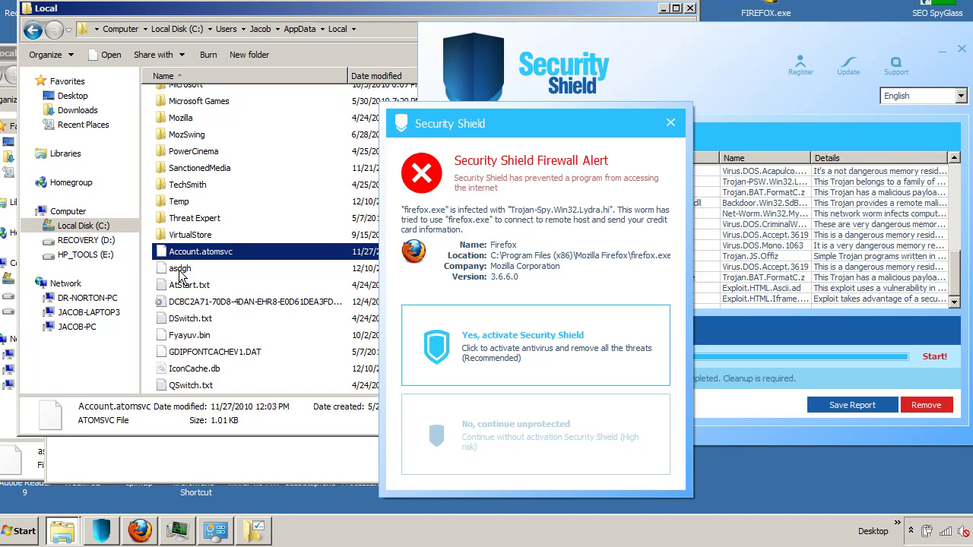
right_click(180, 271)
click(209, 245)
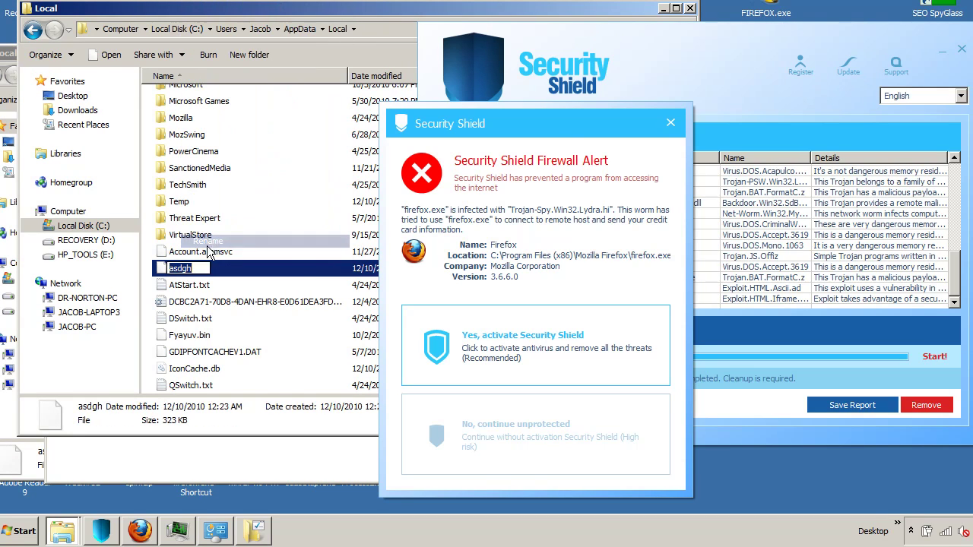
text(sadghj)
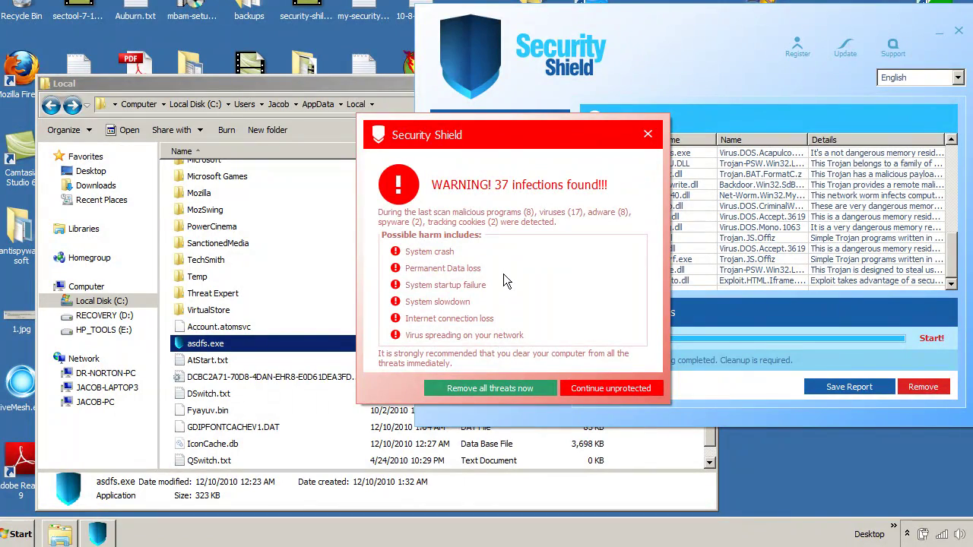
Step: End the 025359309.exe process in Windows Task Manager, moving the infection warning off the confirmation, and close Task Manager
key(ctrl+shift+Escape)
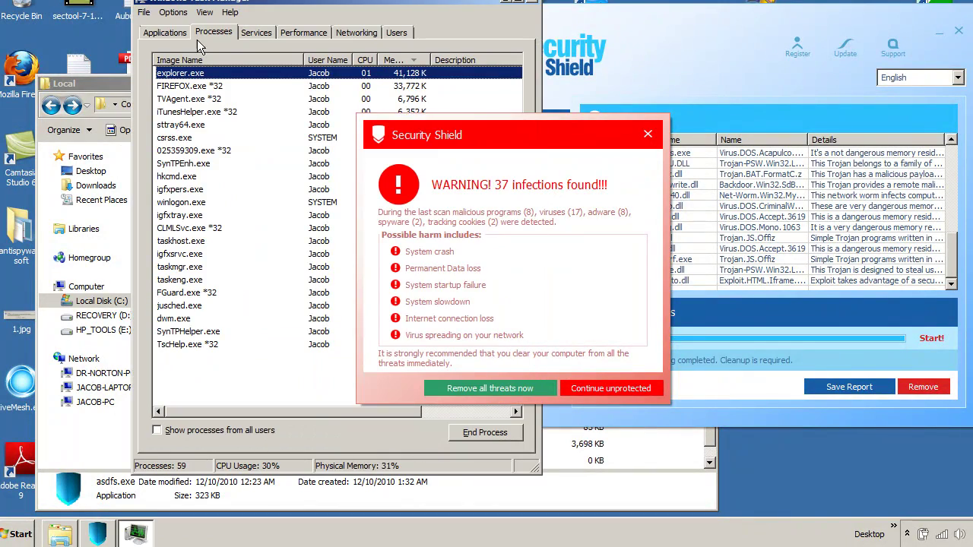
click(190, 151)
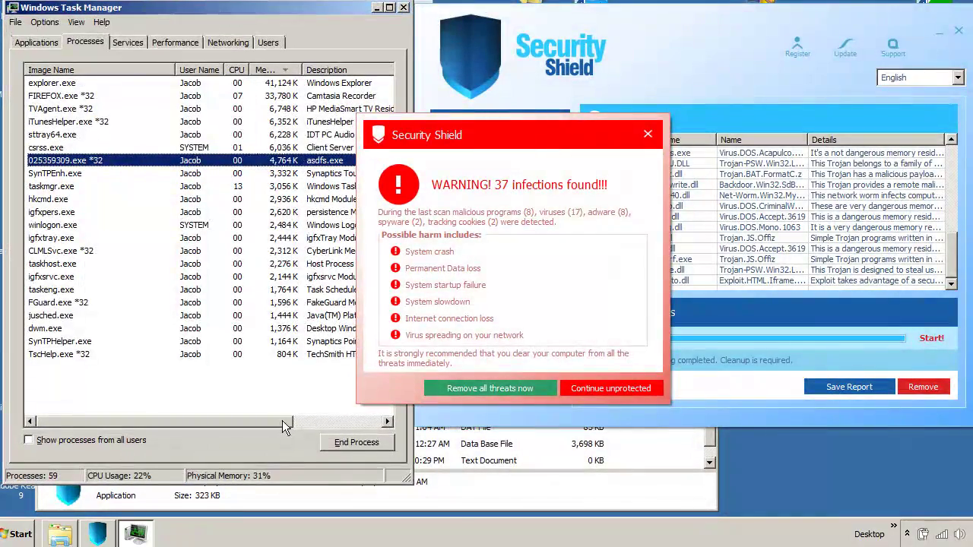
click(362, 446)
click(532, 330)
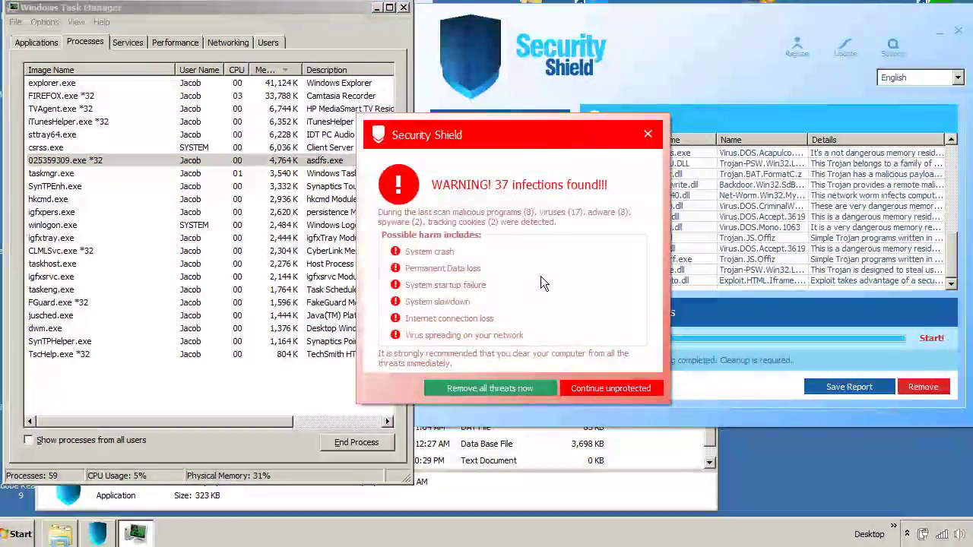
drag(553, 119, 826, 142)
click(562, 274)
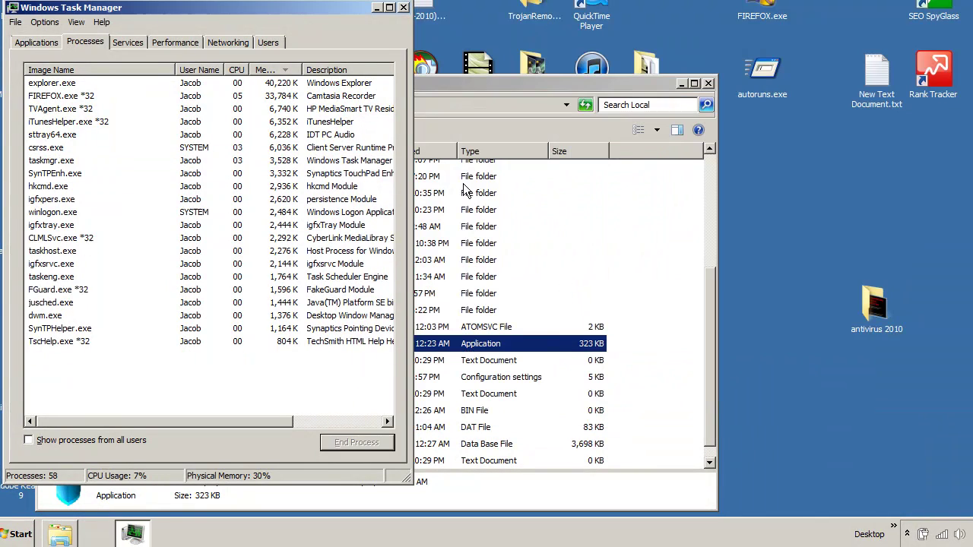
click(403, 9)
Step: Delete asdfs.exe from the Local folder to the Recycle Bin and close the folder window
drag(414, 88, 521, 13)
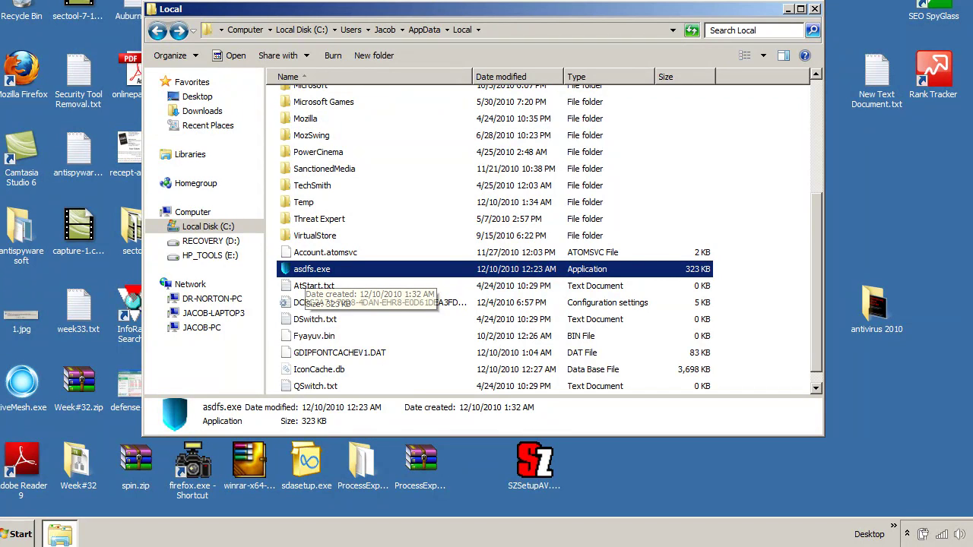
right_click(318, 276)
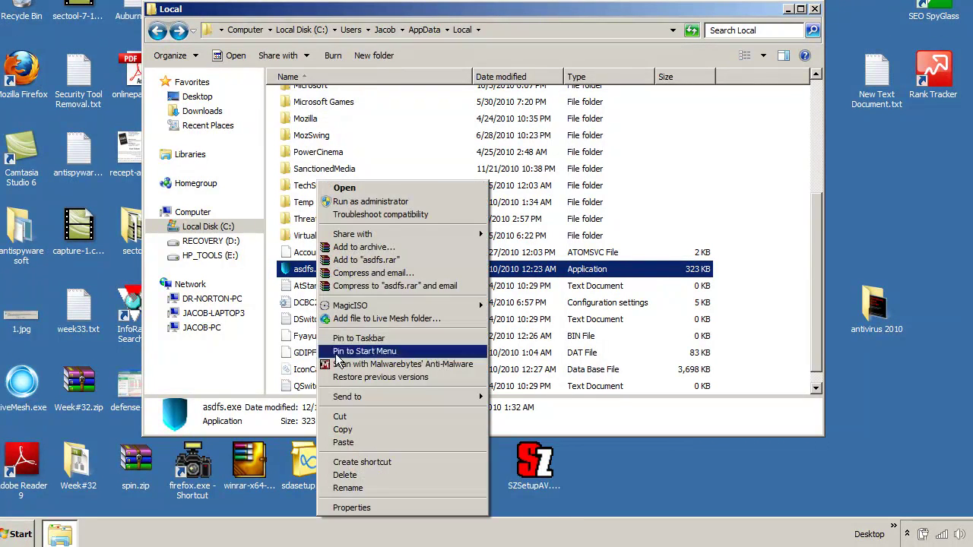
click(345, 475)
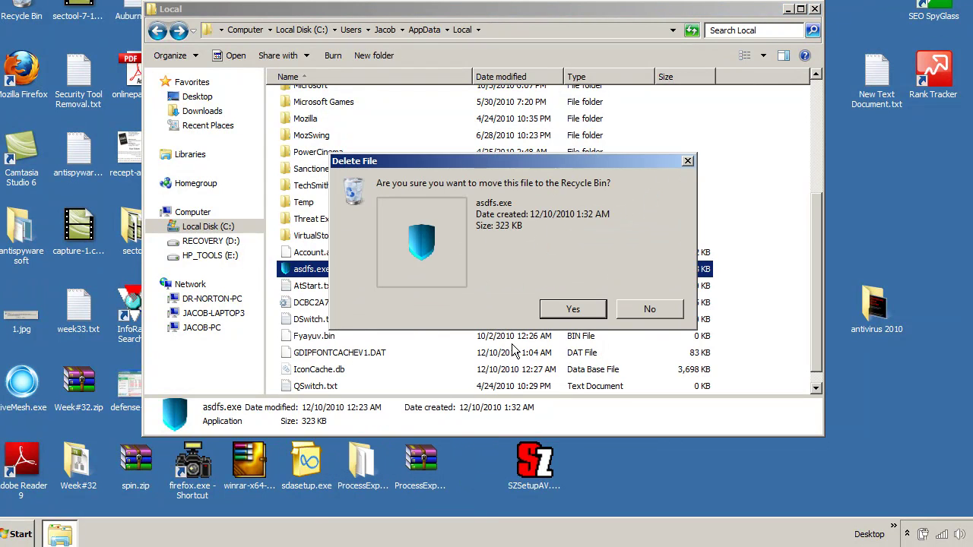
click(564, 318)
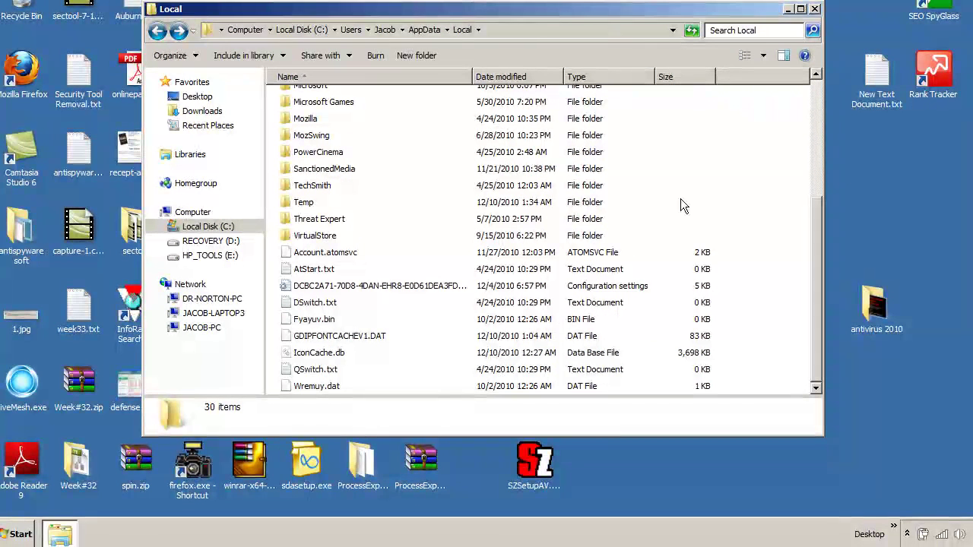
click(814, 9)
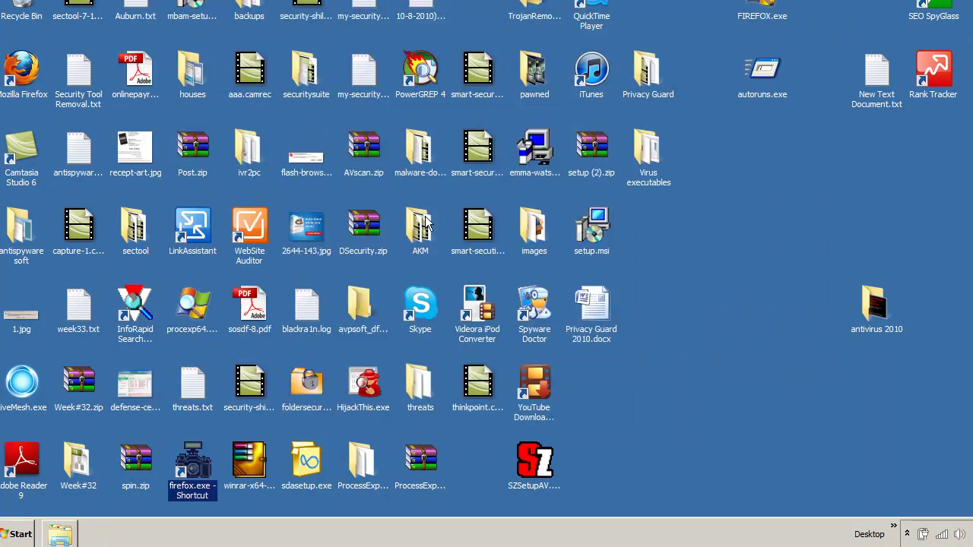
Step: Switch to Mozilla Firefox and make its window fill the screen
click(10, 542)
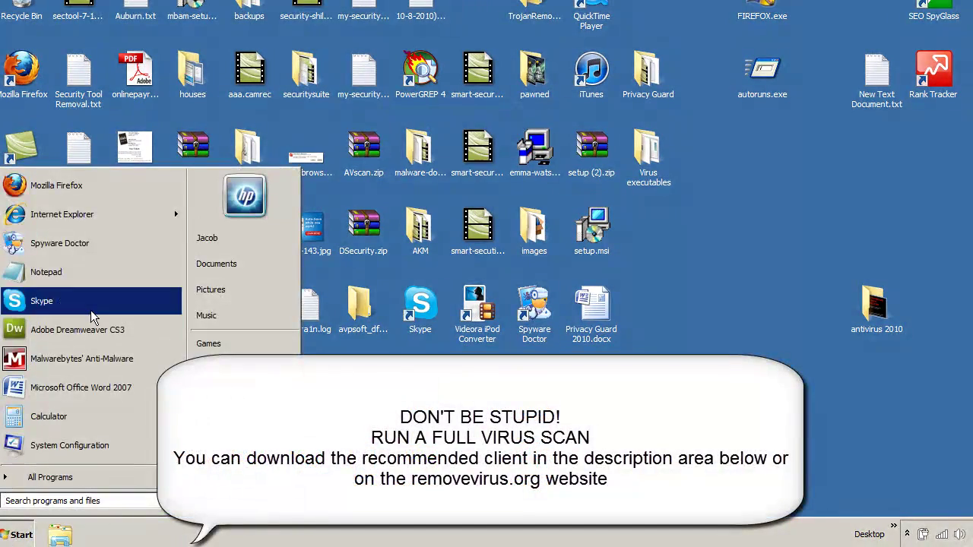
click(53, 185)
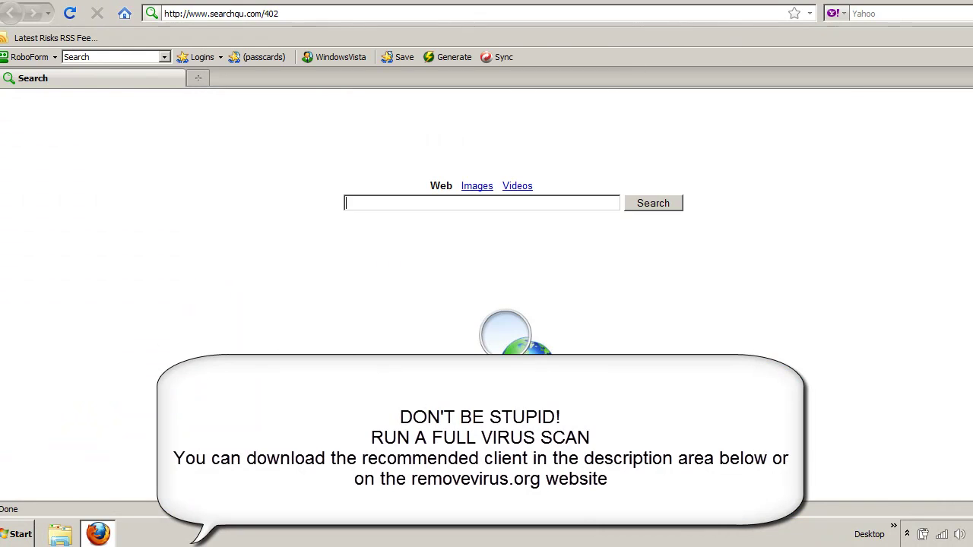
drag(669, 8, 480, 52)
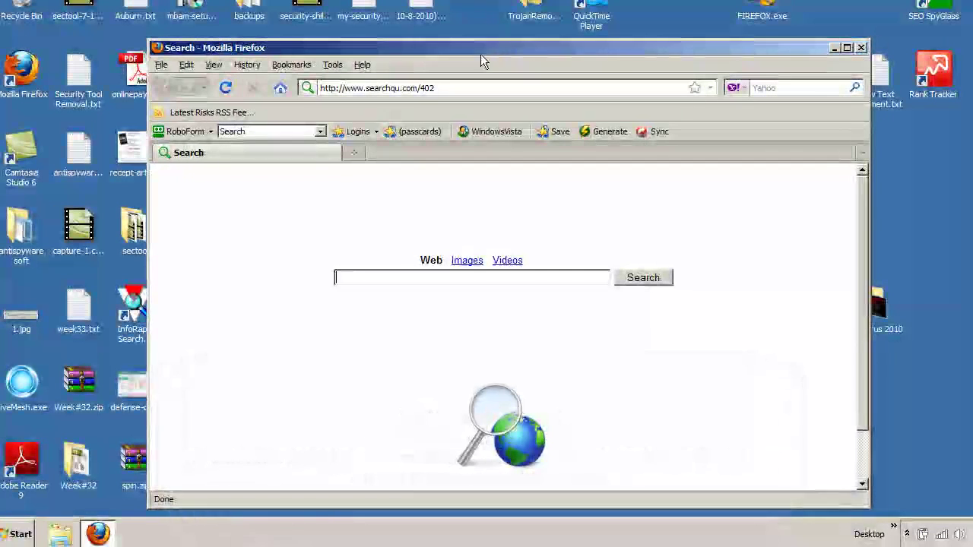
key(F11)
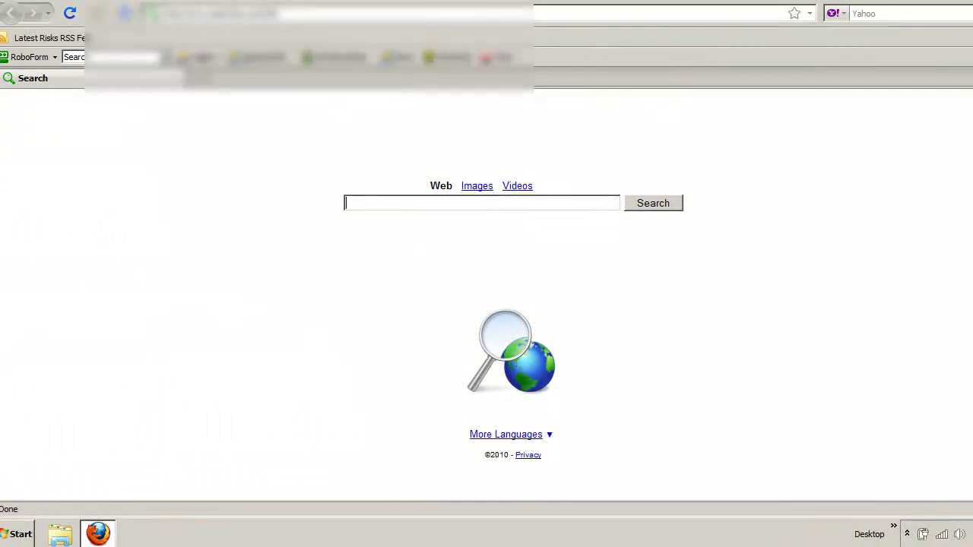
click(323, 14)
text(www.)
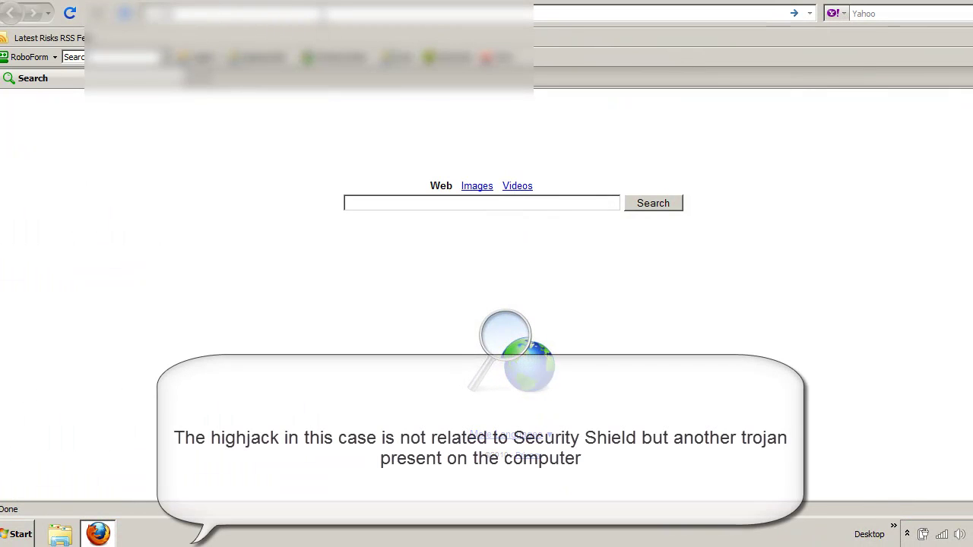
text(remove)
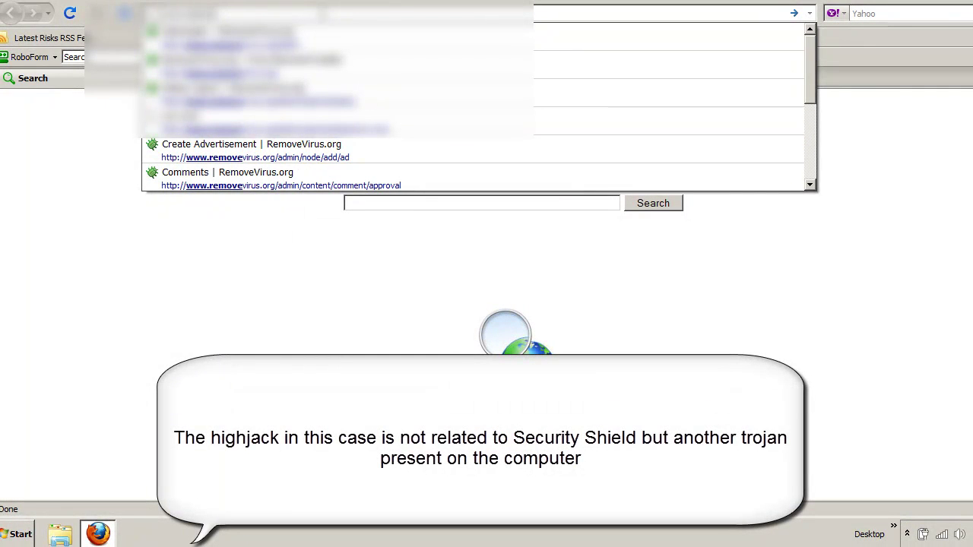
key(Down)
key(Down)
key(Down)
key(Down)
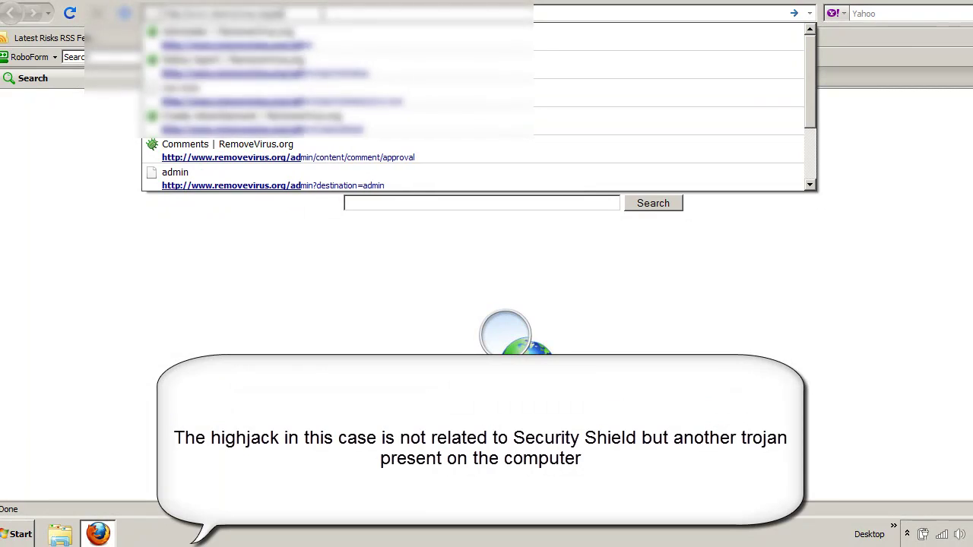
key(Return)
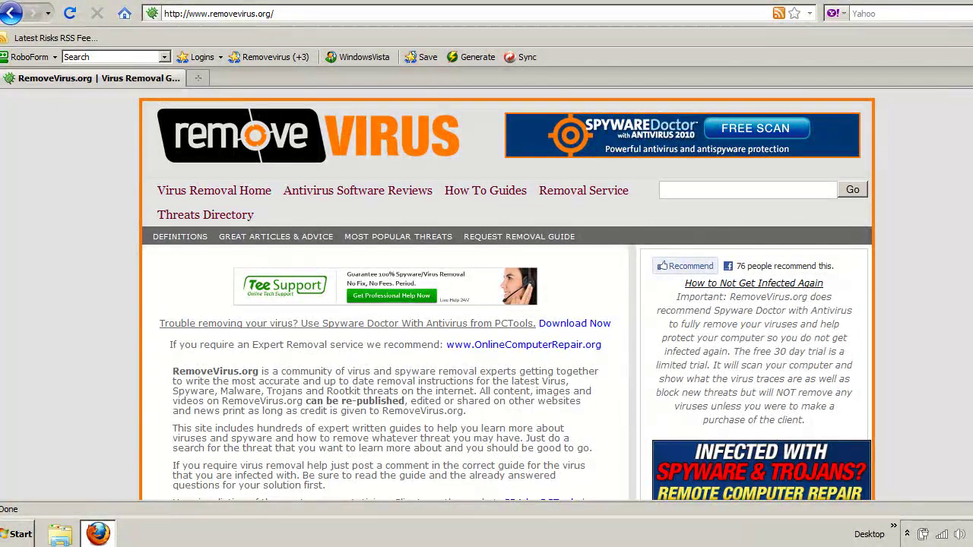
scroll(507, 296, down, 5)
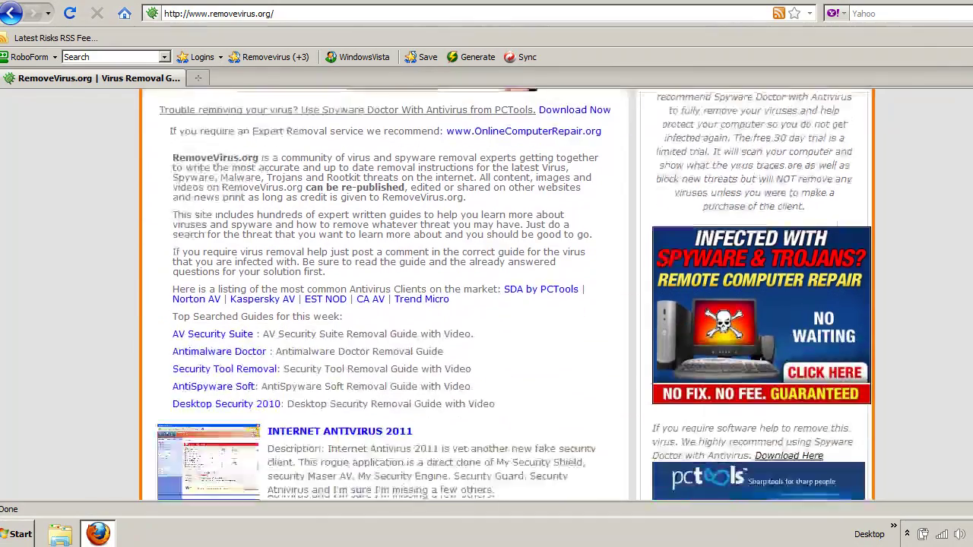
scroll(507, 296, up, 6)
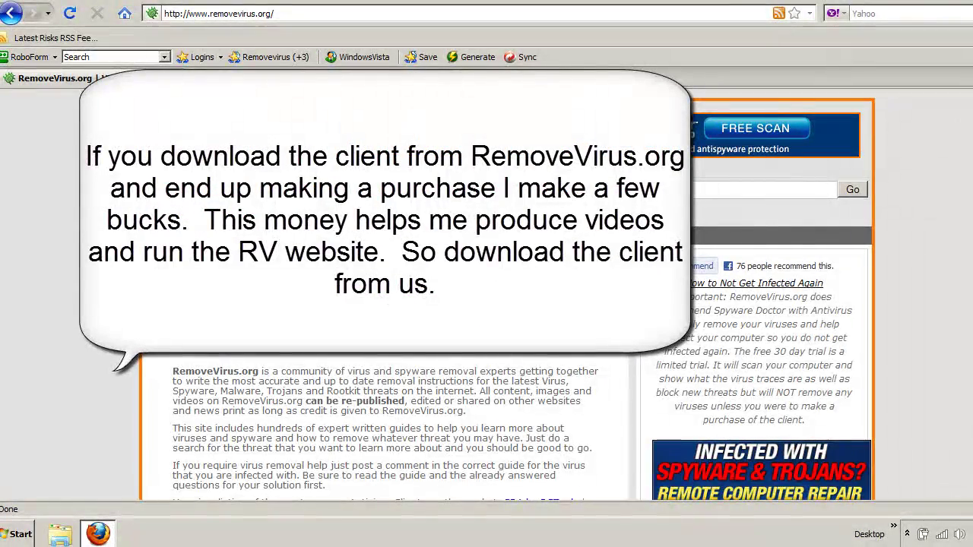
scroll(502, 304, down, 3)
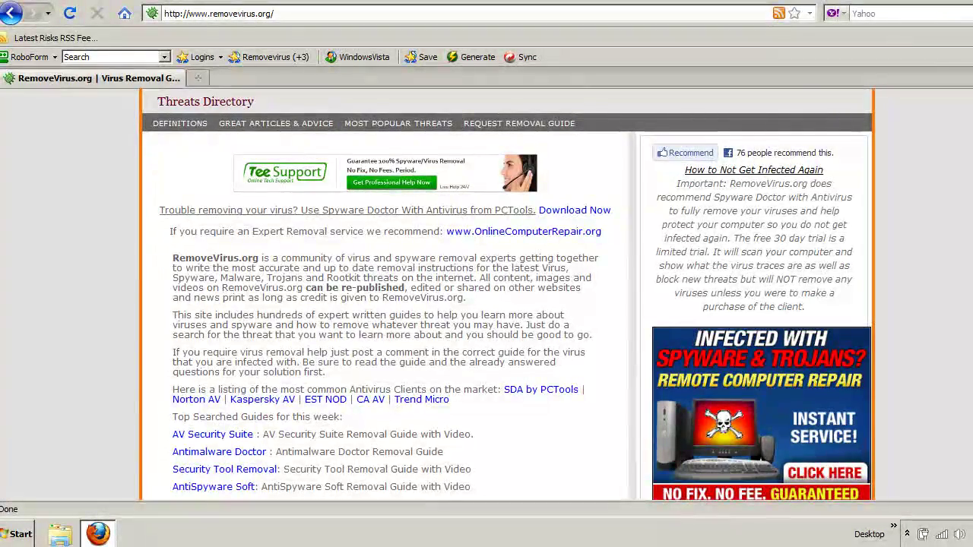
scroll(507, 297, down, 10)
scroll(508, 297, up, 3)
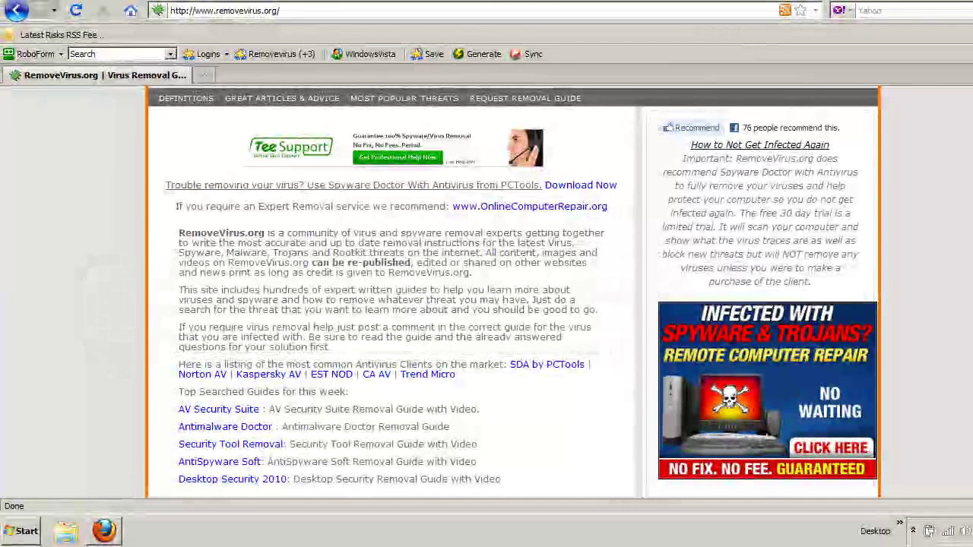
Step: Search the computer for "security", open the Security Shield shortcut's properties and copy the folder part of its target path
key(super)
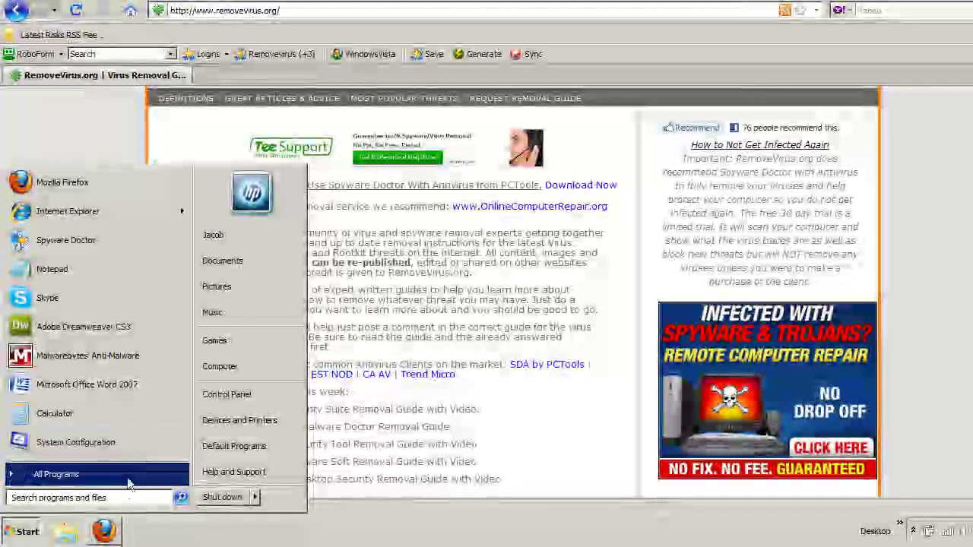
text(security)
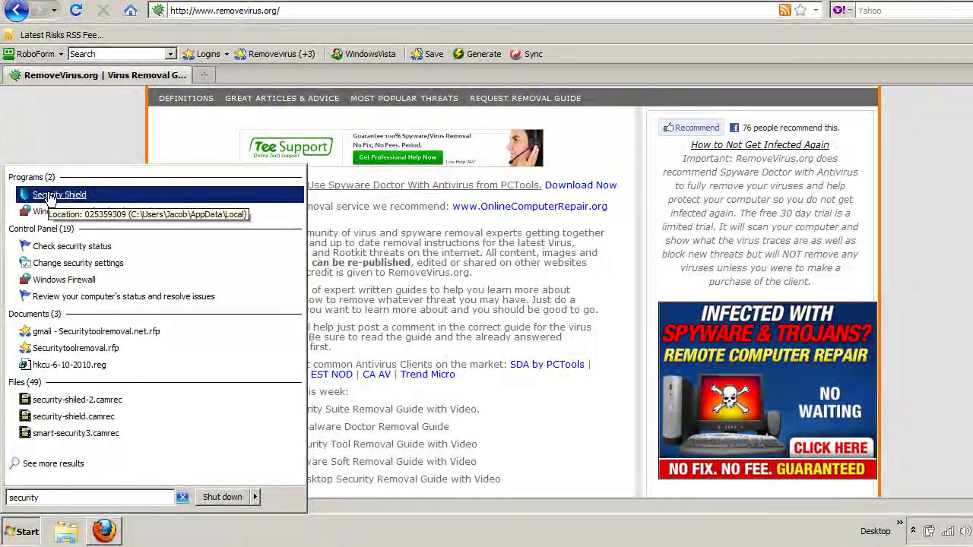
right_click(50, 196)
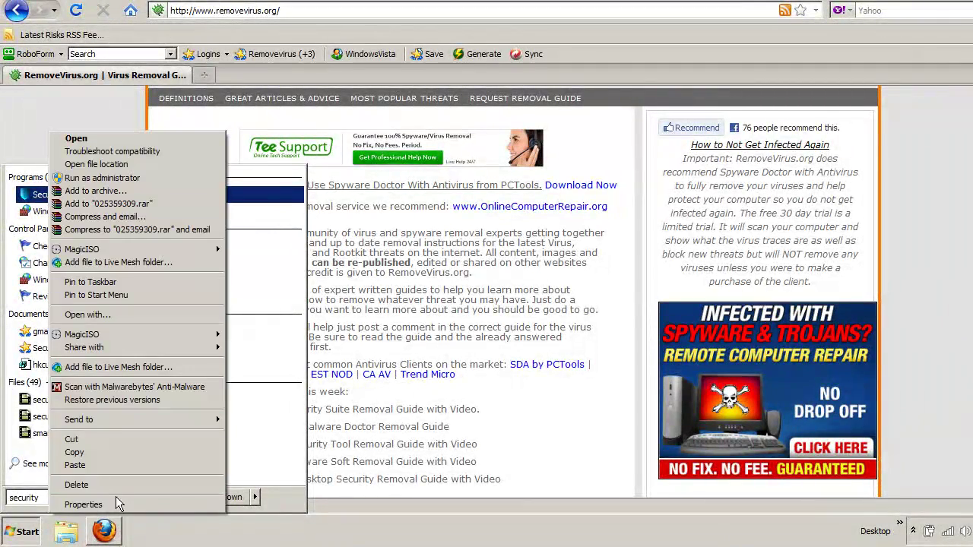
click(84, 505)
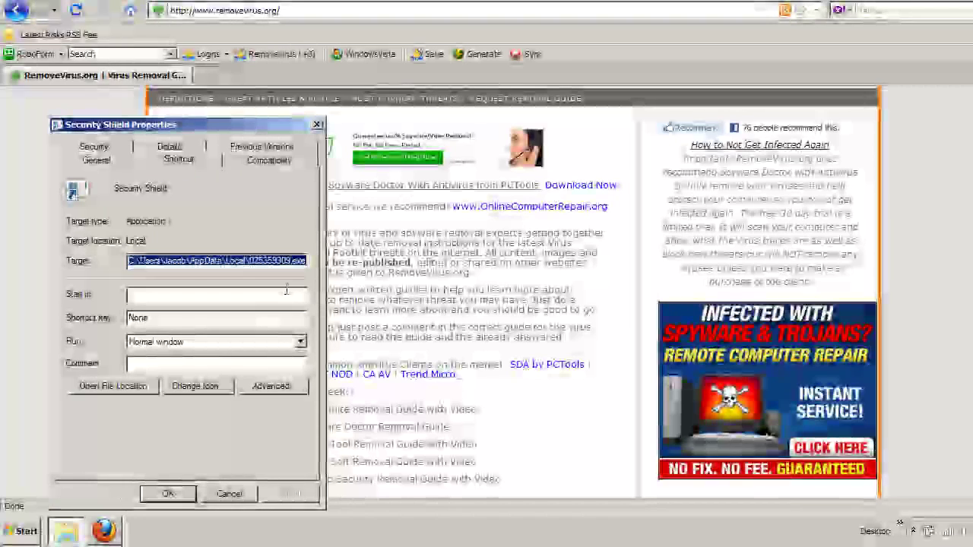
click(267, 260)
drag(250, 263, 37, 232)
key(ctrl+c)
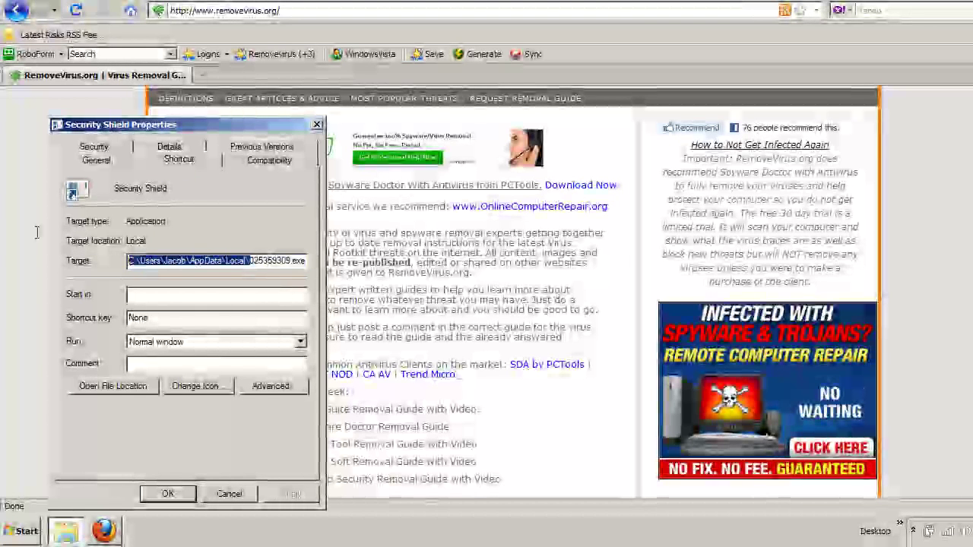
Step: Open the copied AppData\Local path from a Computer window, then close the folder and the Security Shield properties
click(23, 531)
click(237, 366)
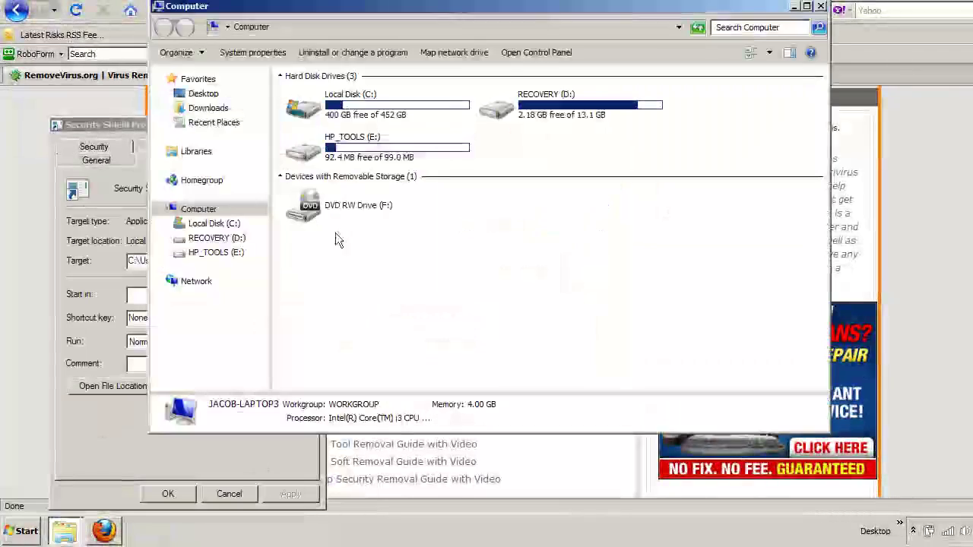
drag(405, 7, 389, 134)
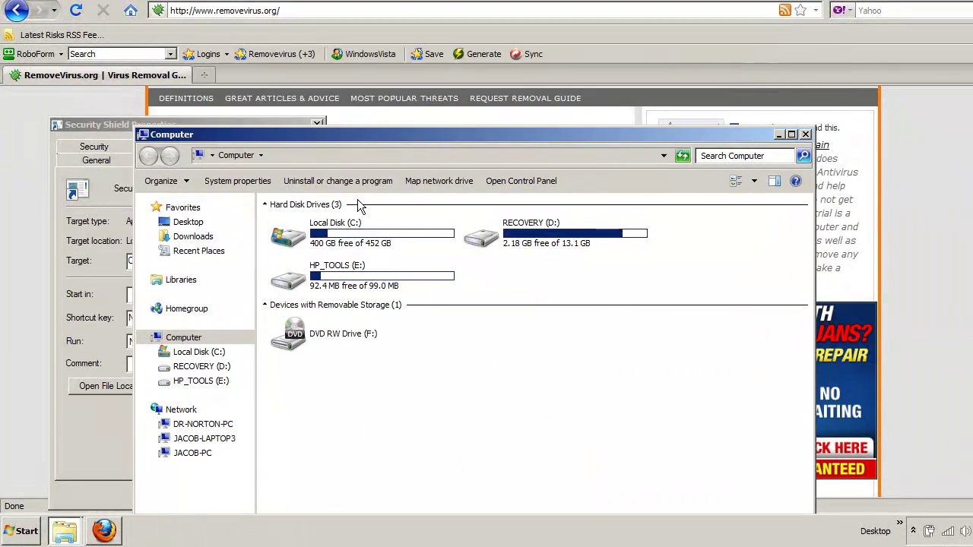
click(354, 236)
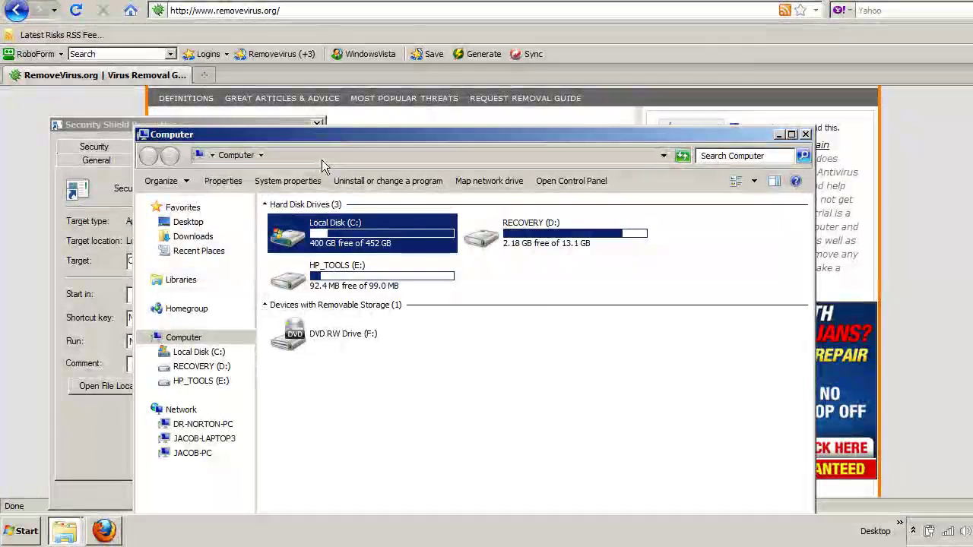
click(323, 157)
key(ctrl+v)
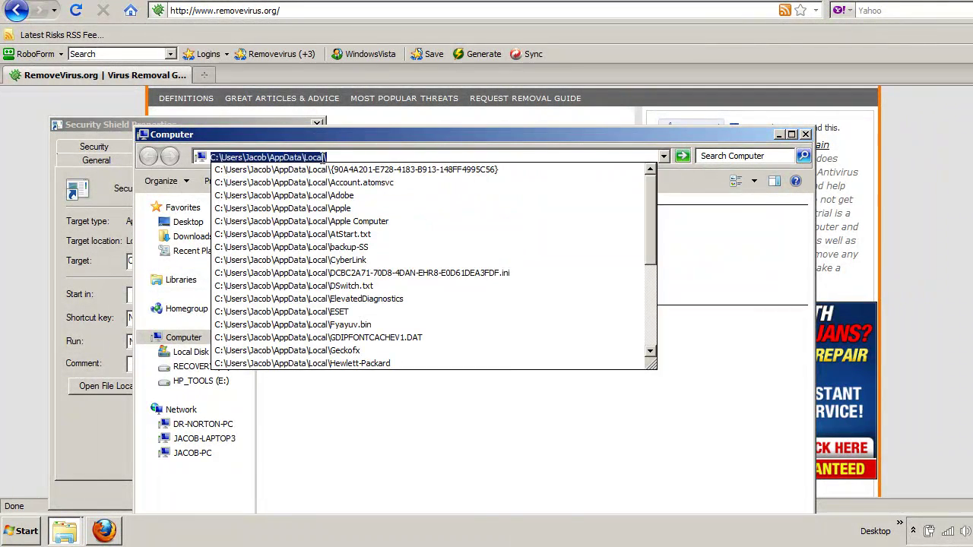
key(Return)
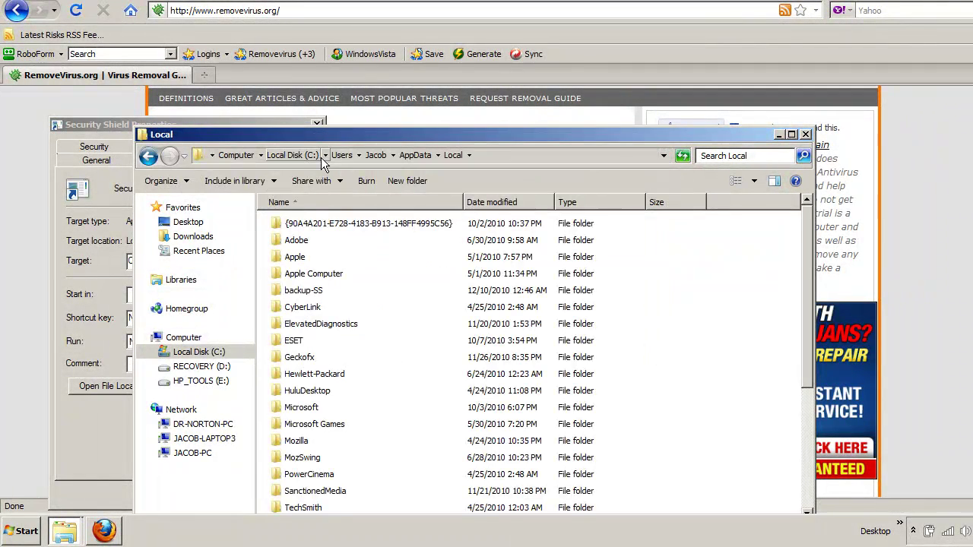
click(806, 134)
click(318, 127)
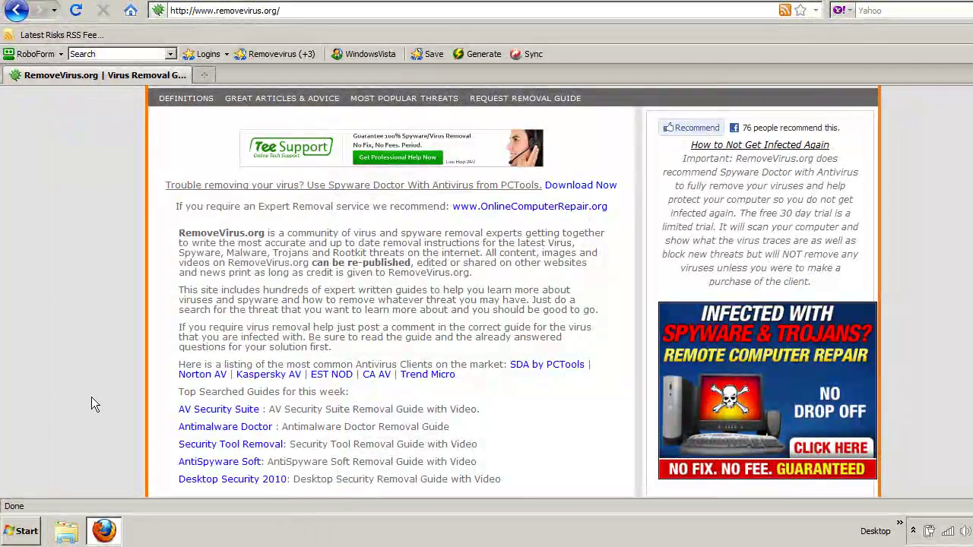
Step: Search the computer for "sec" and bring up the available actions for the Security Shield shortcut
click(25, 531)
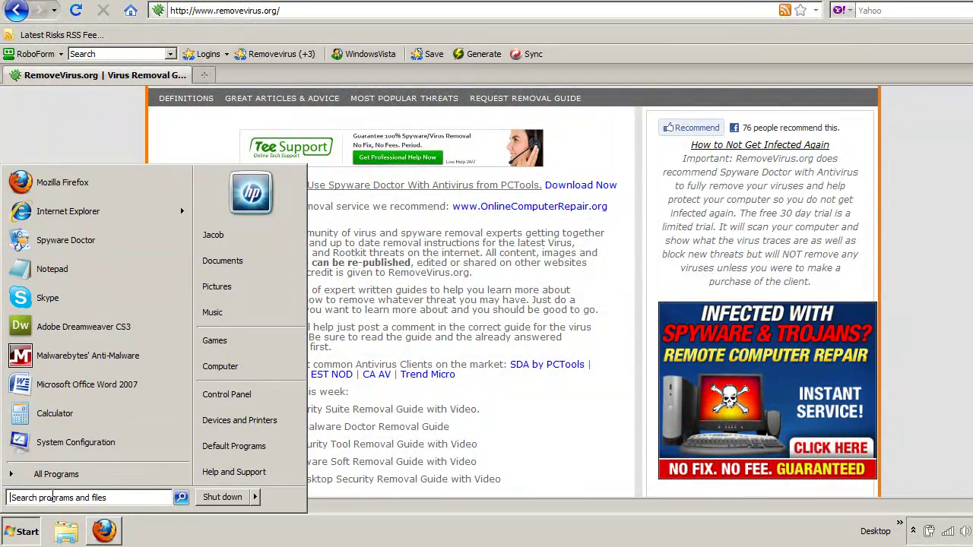
click(52, 497)
text(sec)
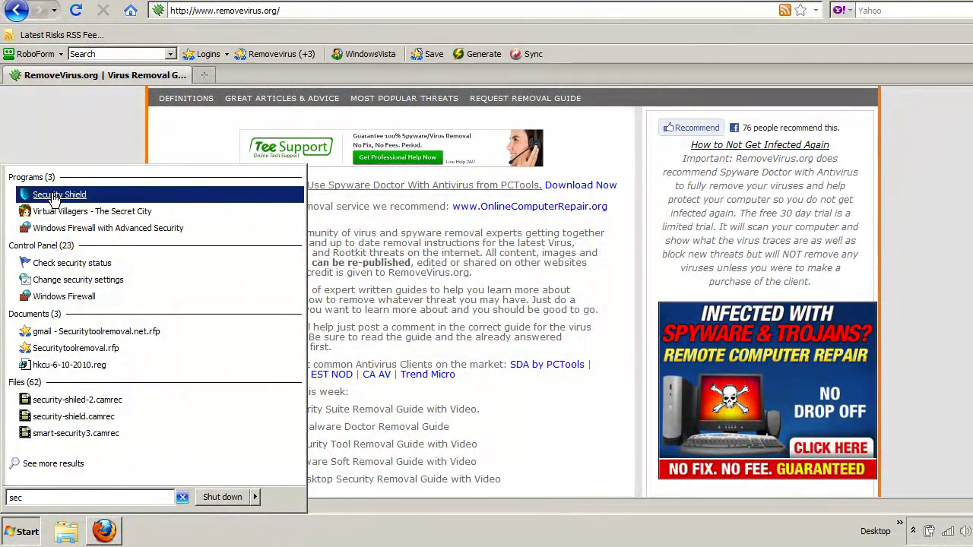
right_click(53, 199)
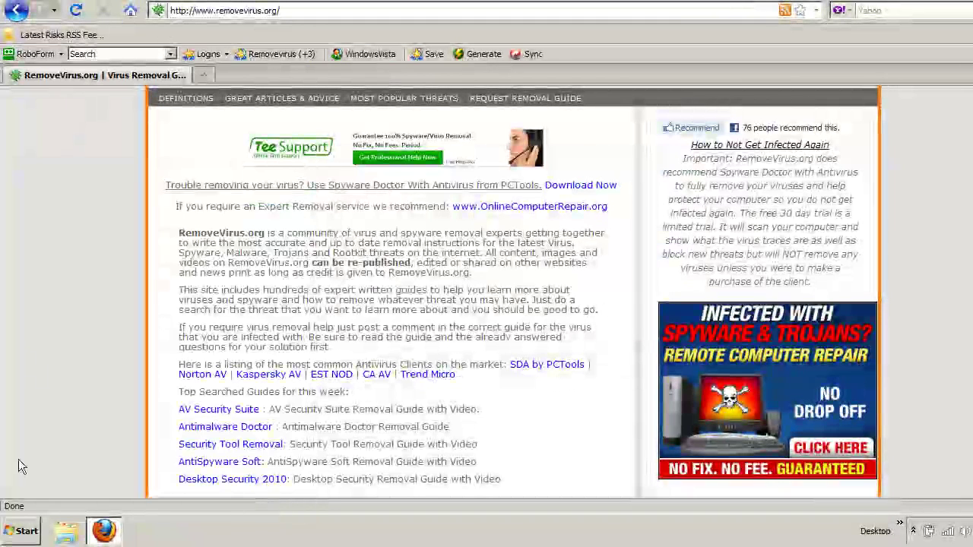
Step: Find and launch the Registry Editor with regedit
click(18, 537)
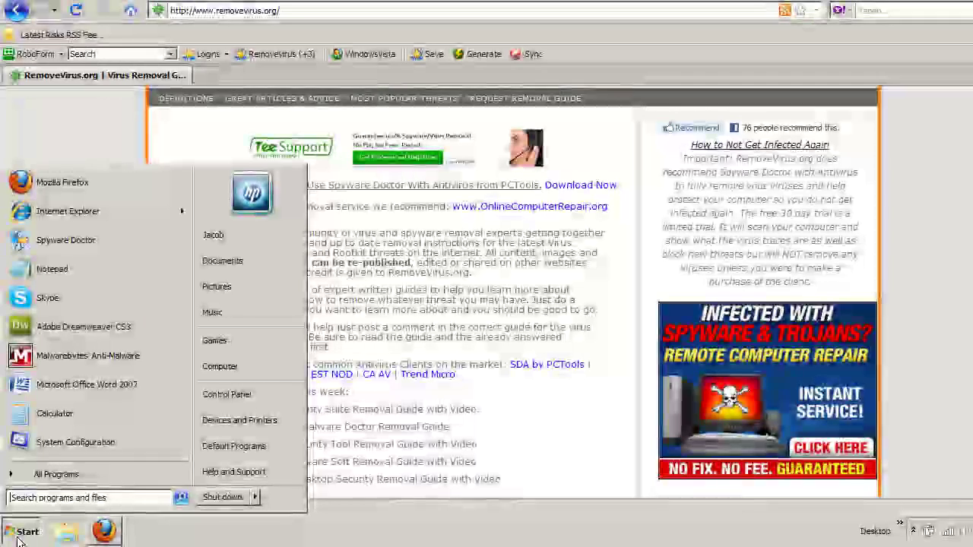
click(59, 497)
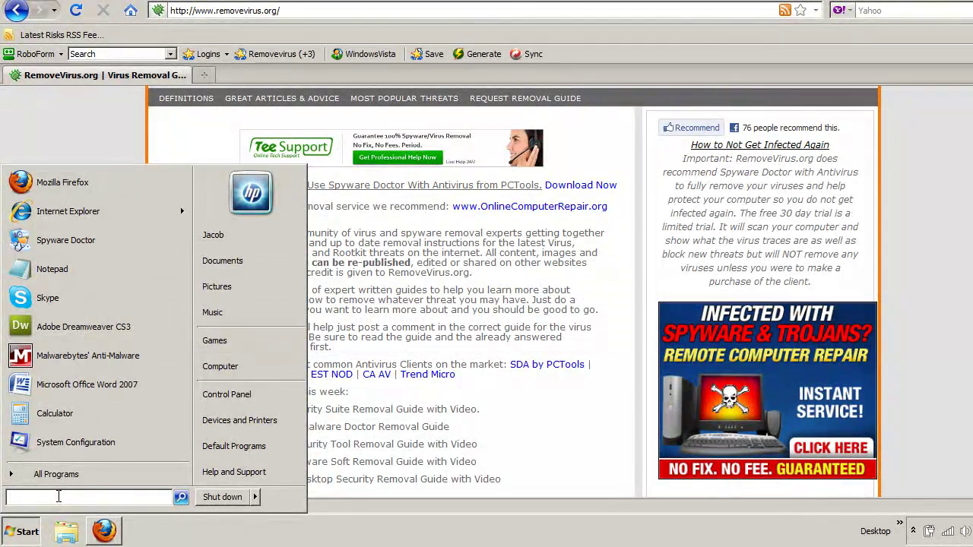
text(re)
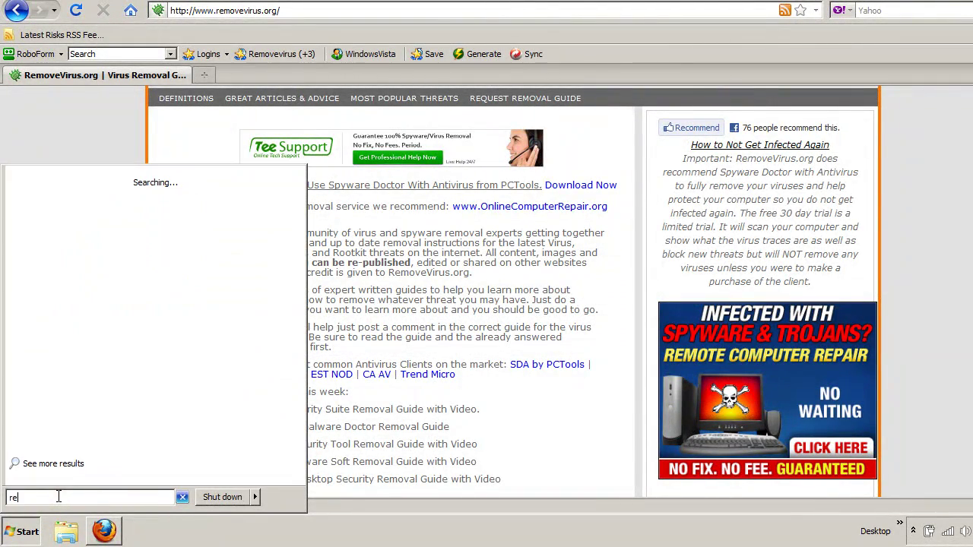
text(gedit)
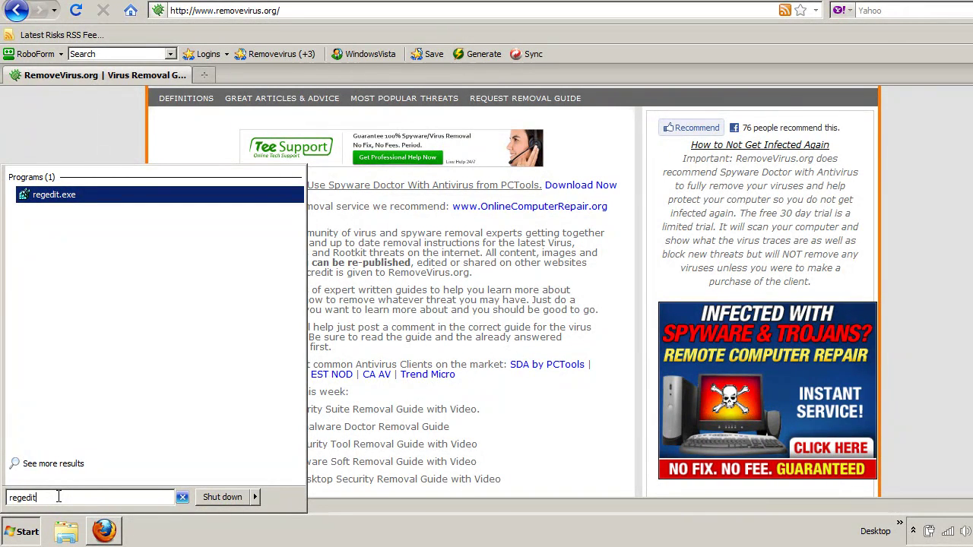
key(Return)
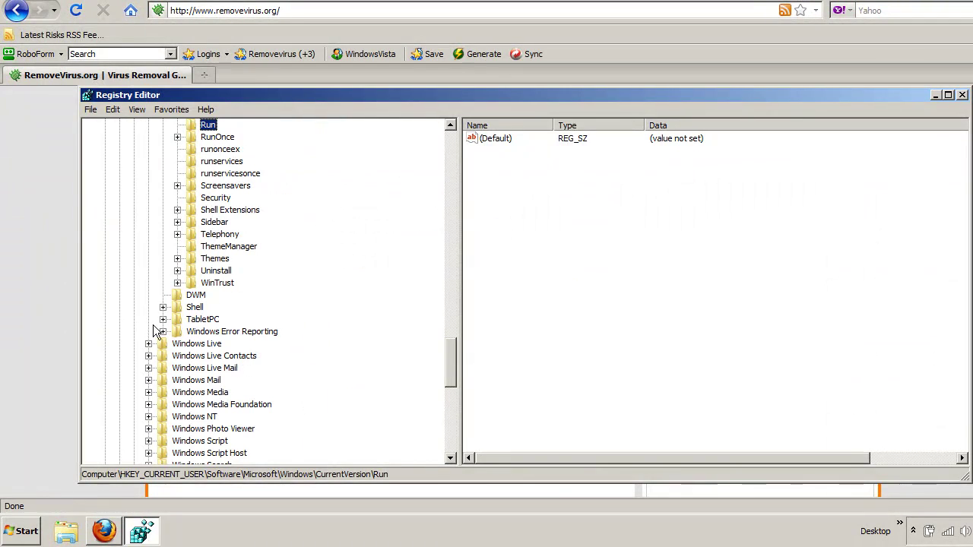
Step: Inspect the RunOnce values under HKEY_CURRENT_USER\Software\Microsoft\Windows\CurrentVersion, then close Registry Editor
drag(448, 365, 466, 148)
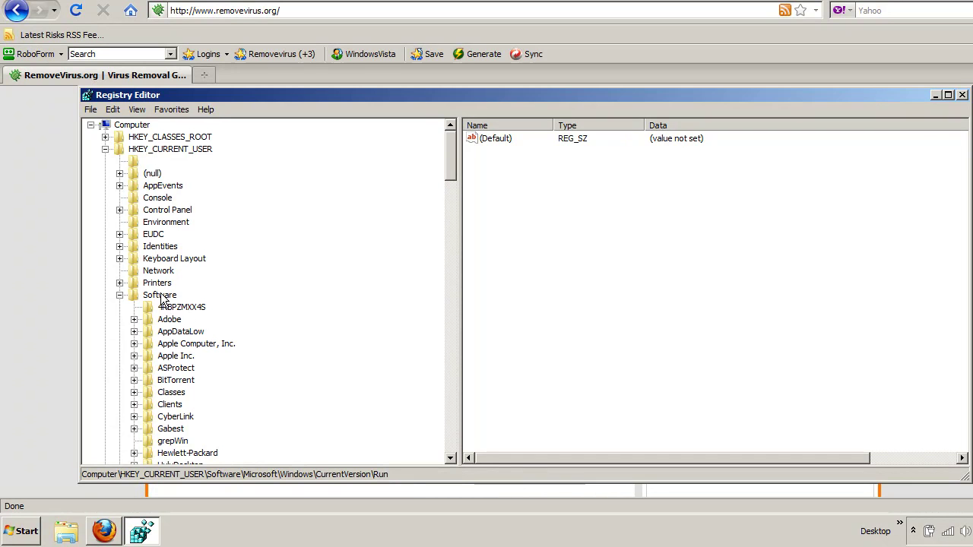
drag(451, 138, 454, 323)
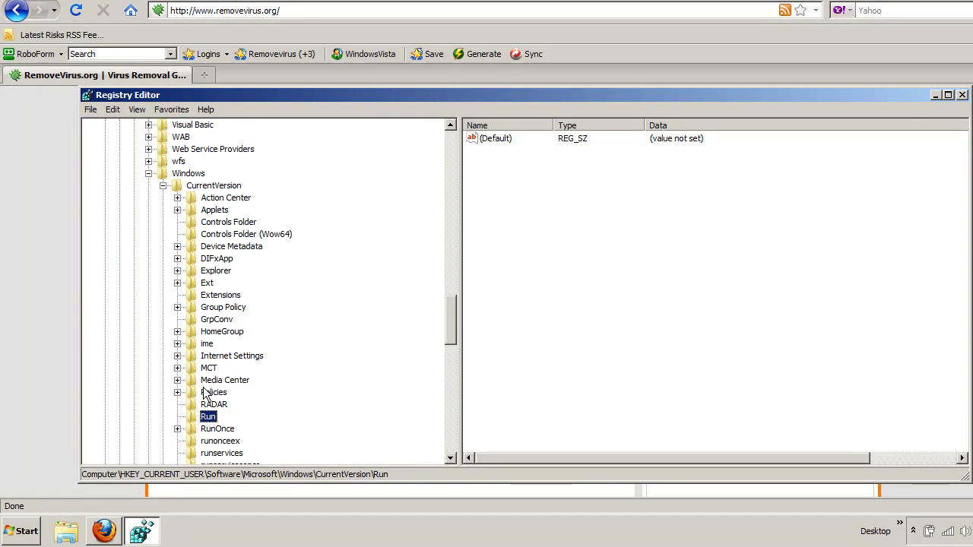
click(196, 431)
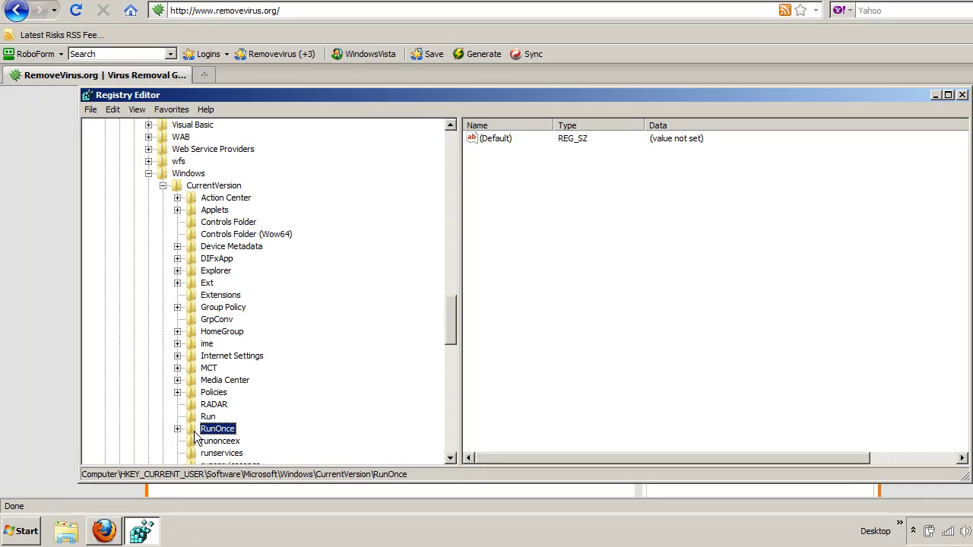
click(506, 155)
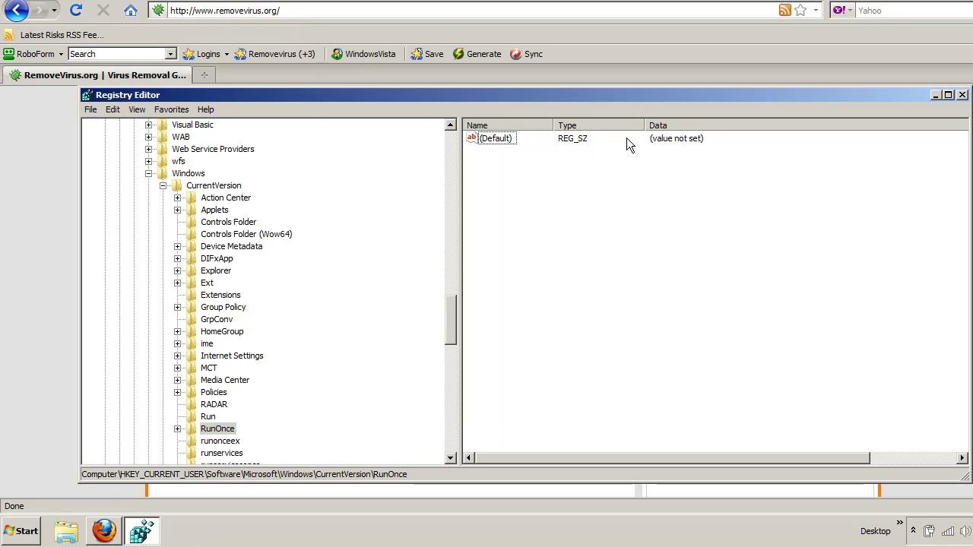
right_click(550, 165)
click(537, 246)
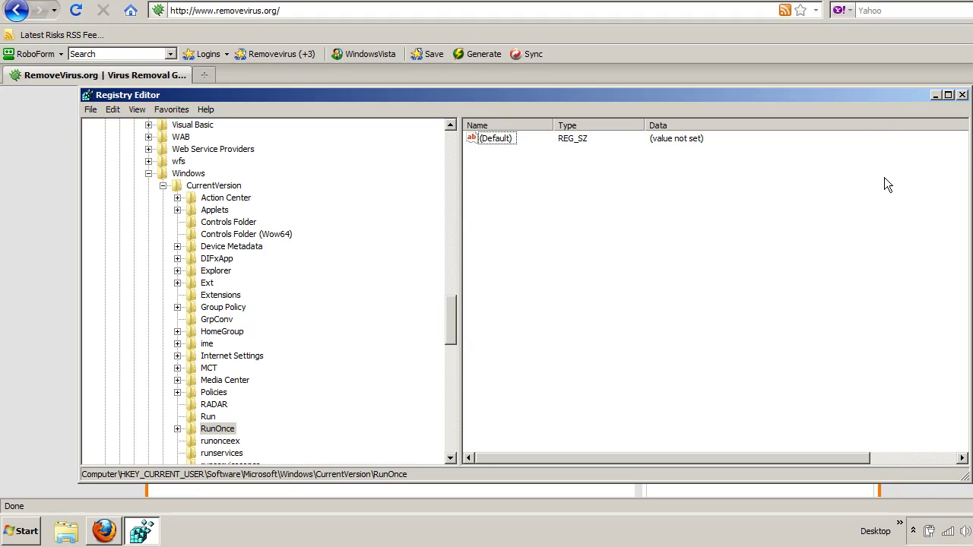
key(alt+F4)
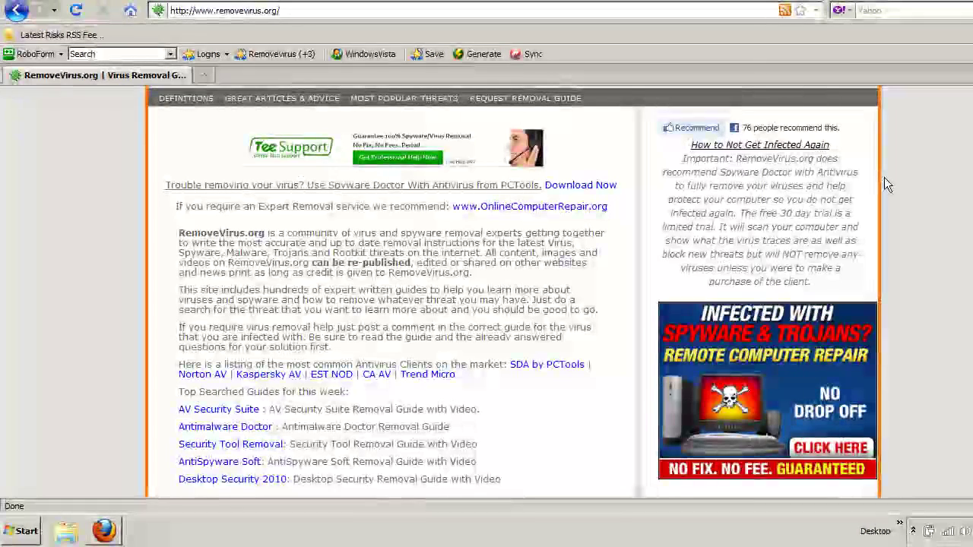
Step: Switch to Internet Explorer by launching it, and reposition its window so that the whole title bar and toolbars are reachable
click(13, 535)
click(76, 179)
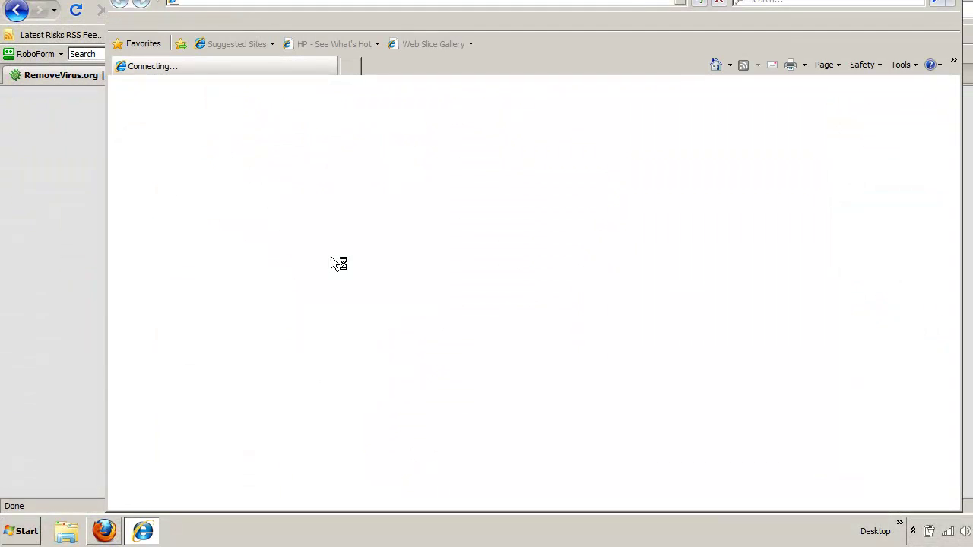
drag(669, 3, 663, 47)
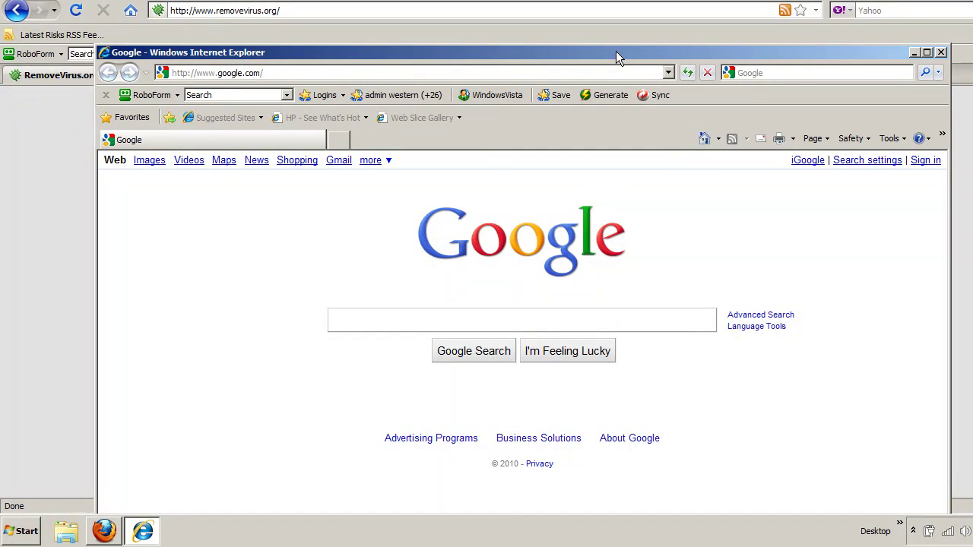
drag(606, 162, 604, 15)
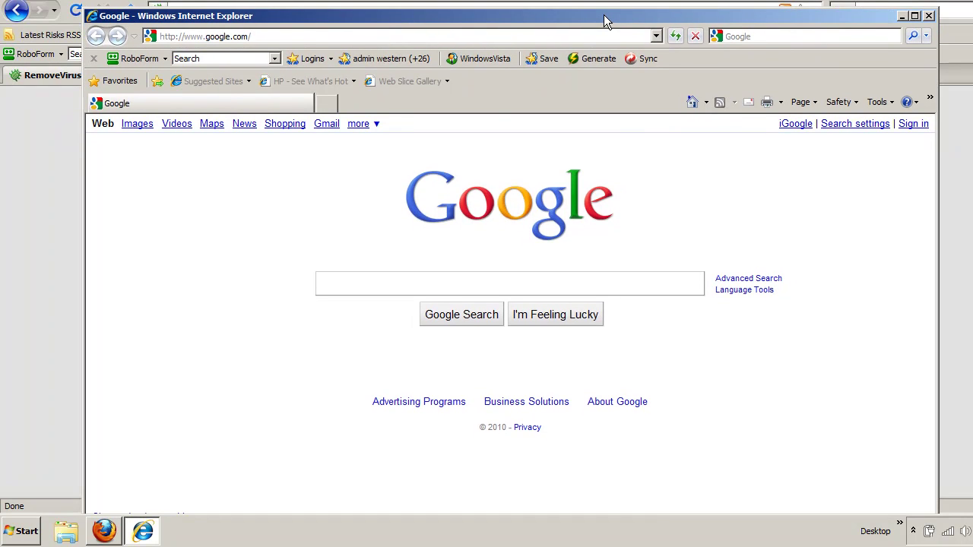